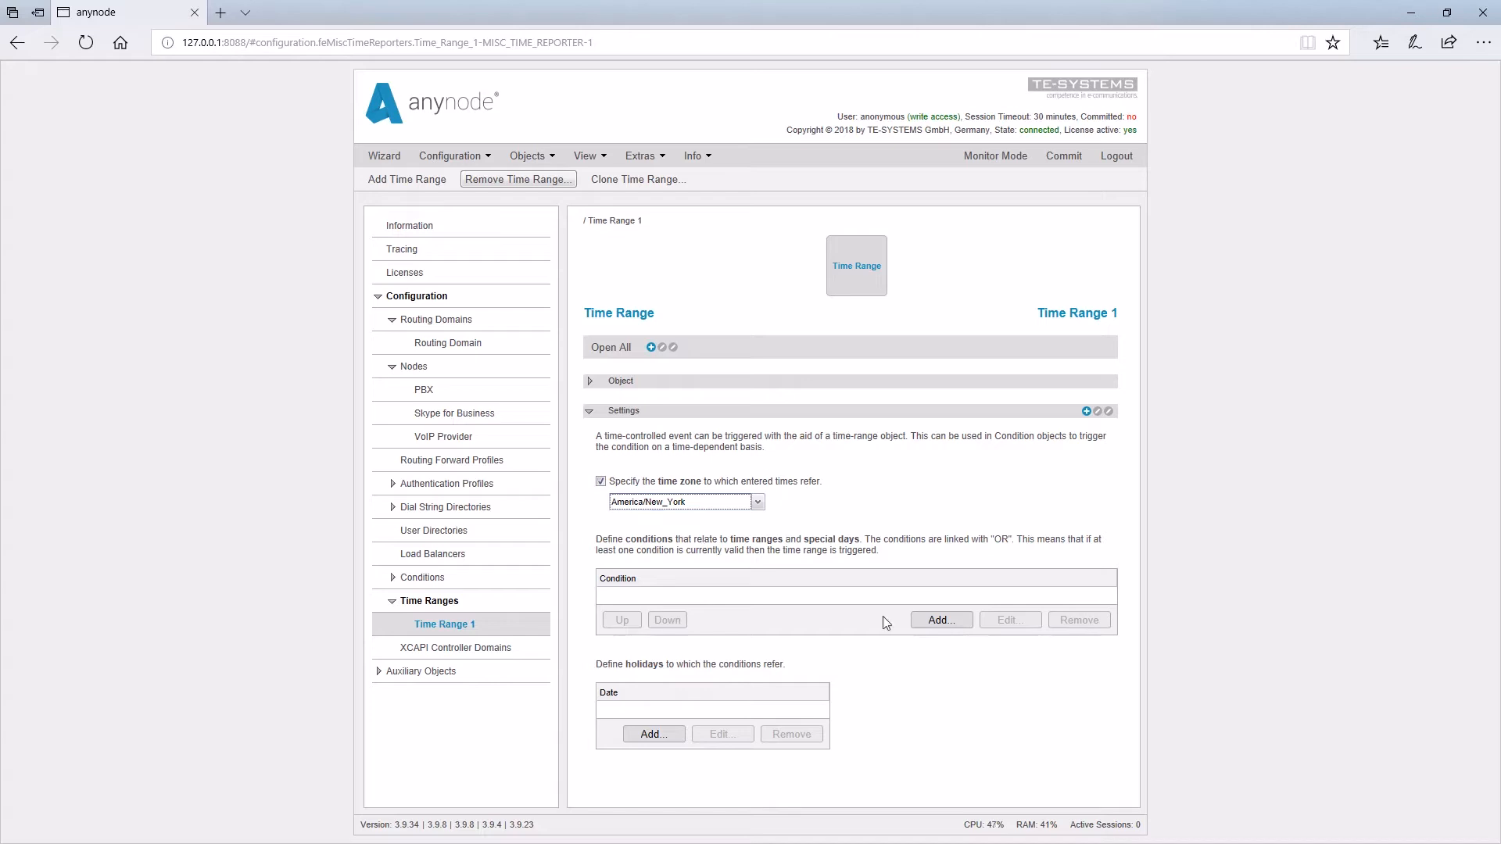
- Start a new condition for the time range with start time 08:00 and end time 17:00
{"action": "left_click", "coordinate": [949, 621]}
{"action": "left_click", "coordinate": [685, 382]}
{"action": "left_click", "coordinate": [704, 403]}
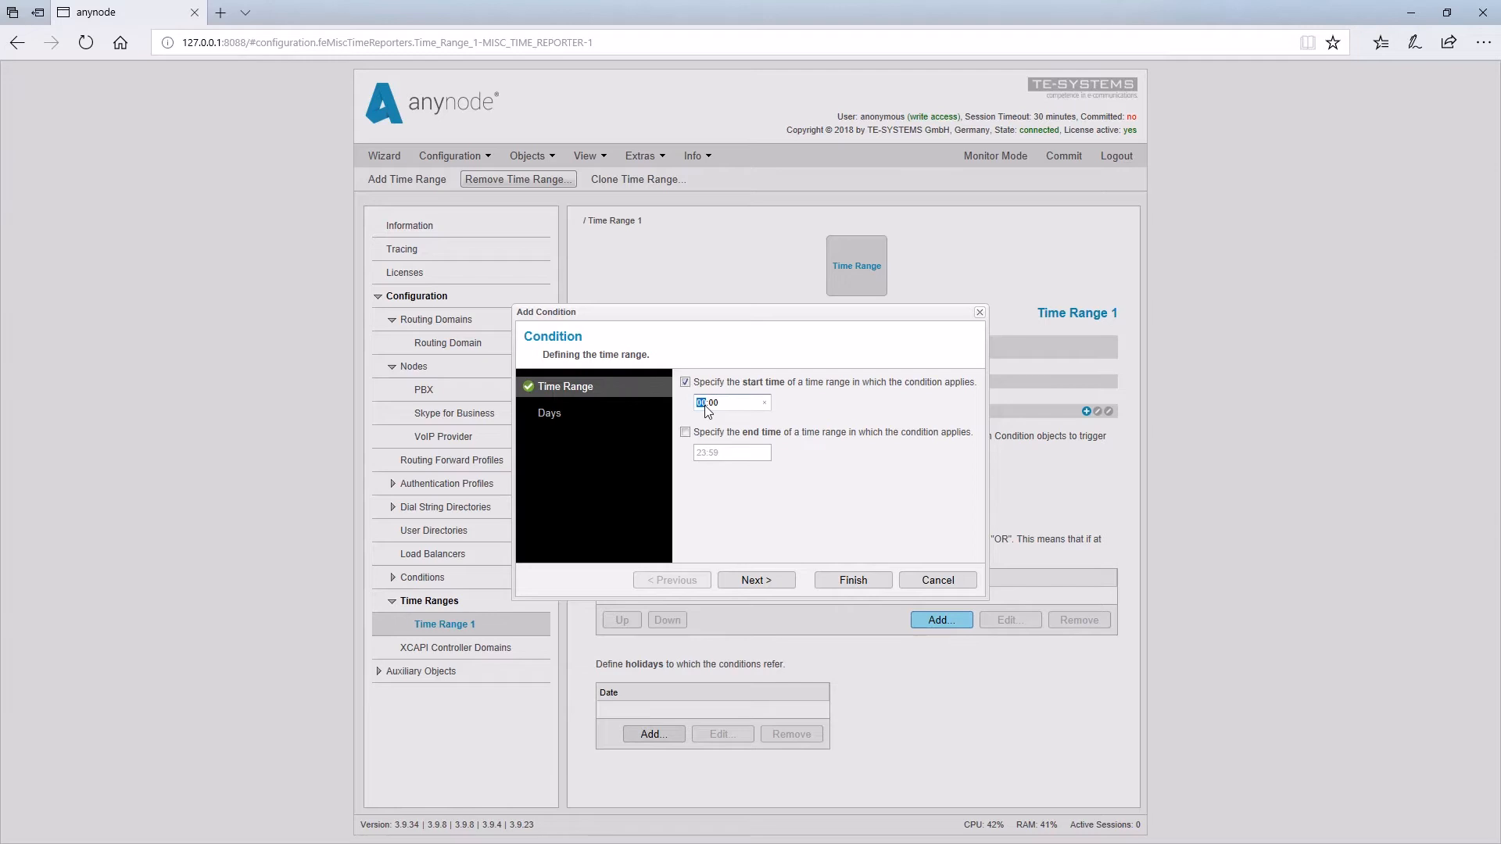
{"action": "type", "text": "08"}
{"action": "left_click", "coordinate": [685, 432]}
{"action": "double_click", "coordinate": [723, 459]}
{"action": "key", "text": "BackSpace"}
{"action": "type", "text": "17"}
{"action": "left_click", "coordinate": [769, 582]}
- Restrict the condition to Monday through Friday, excluding weekends and holidays, and finish it
{"action": "left_click", "coordinate": [686, 384]}
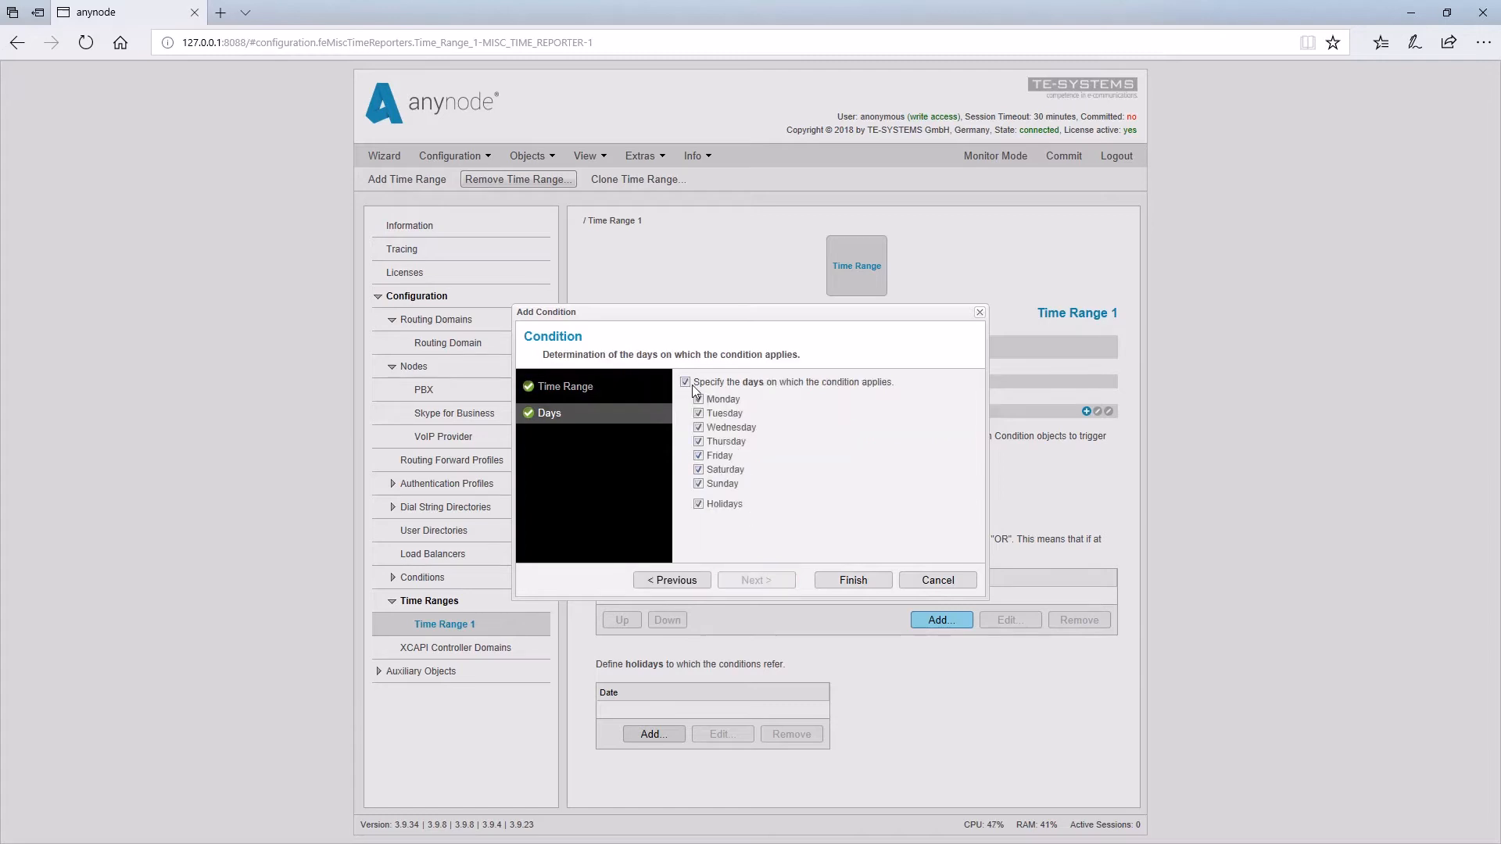
{"action": "left_click", "coordinate": [698, 471]}
{"action": "left_click", "coordinate": [699, 504]}
{"action": "left_click", "coordinate": [868, 582]}
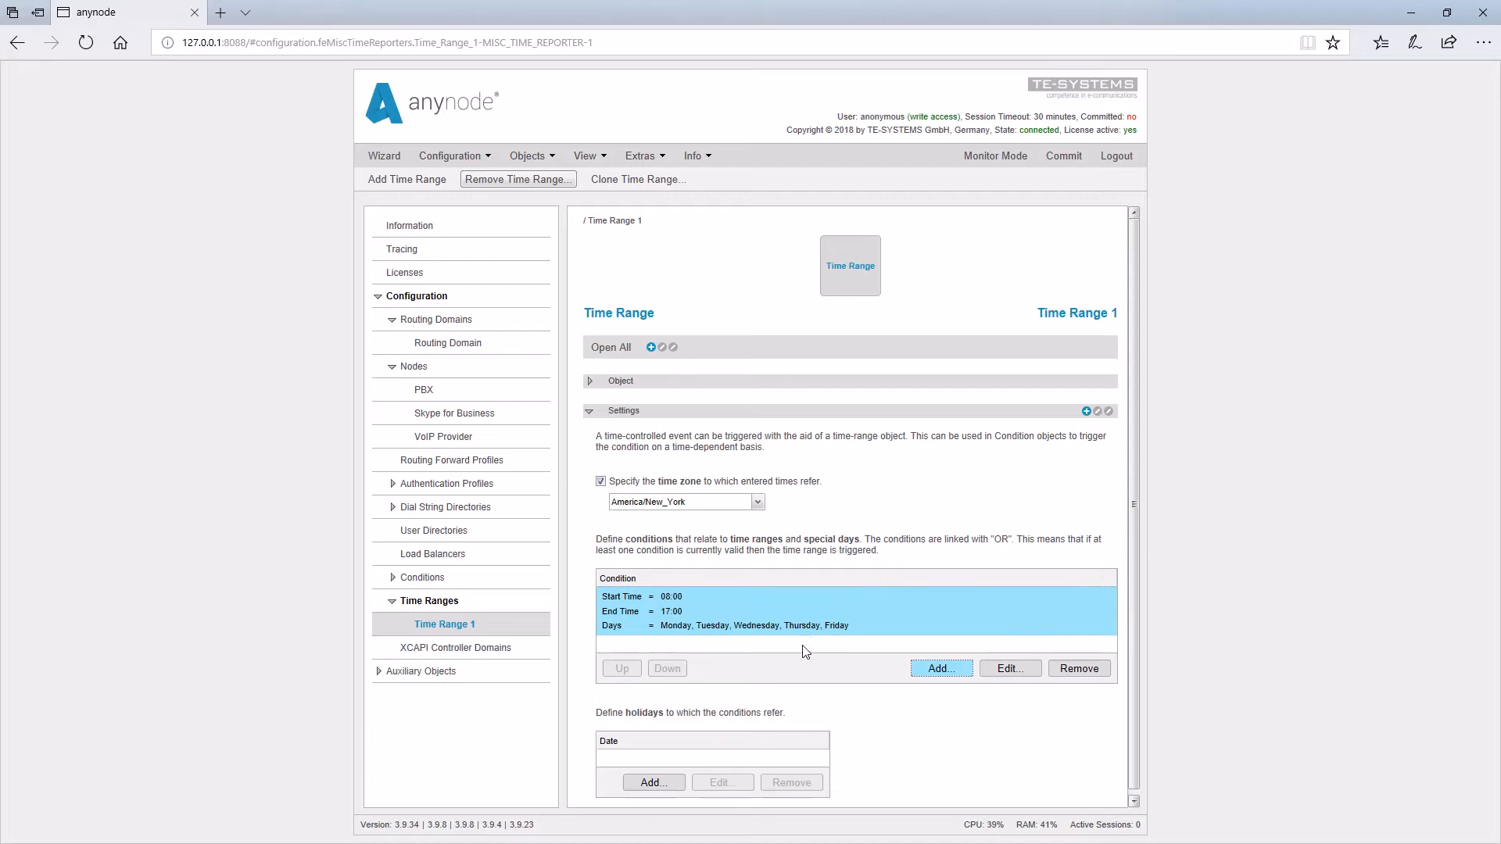
- Add 2018-07-04 as a holiday date for the time range
{"action": "left_click", "coordinate": [669, 785]}
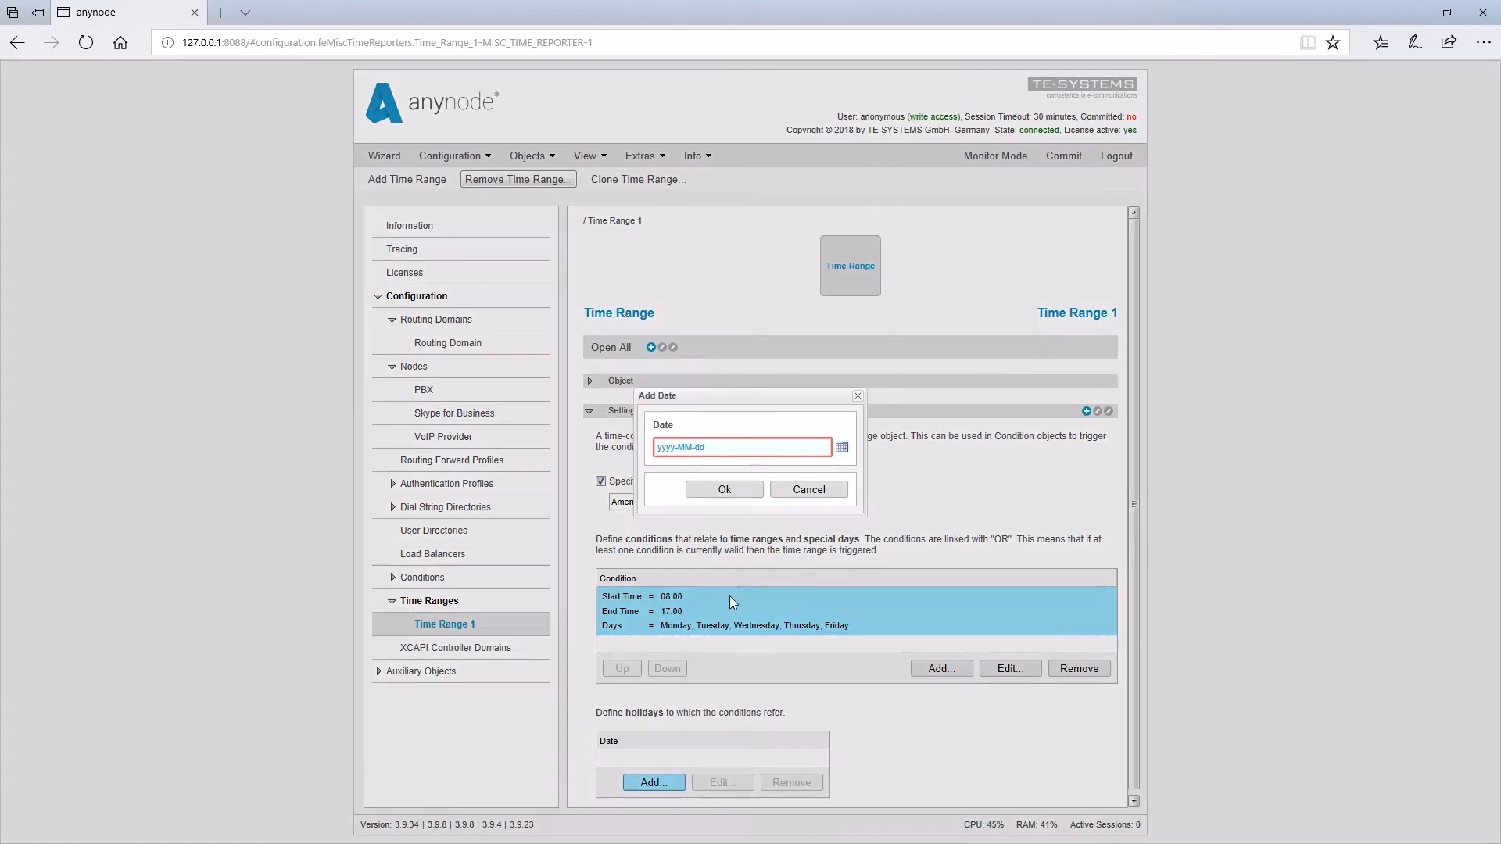
{"action": "left_click", "coordinate": [842, 449]}
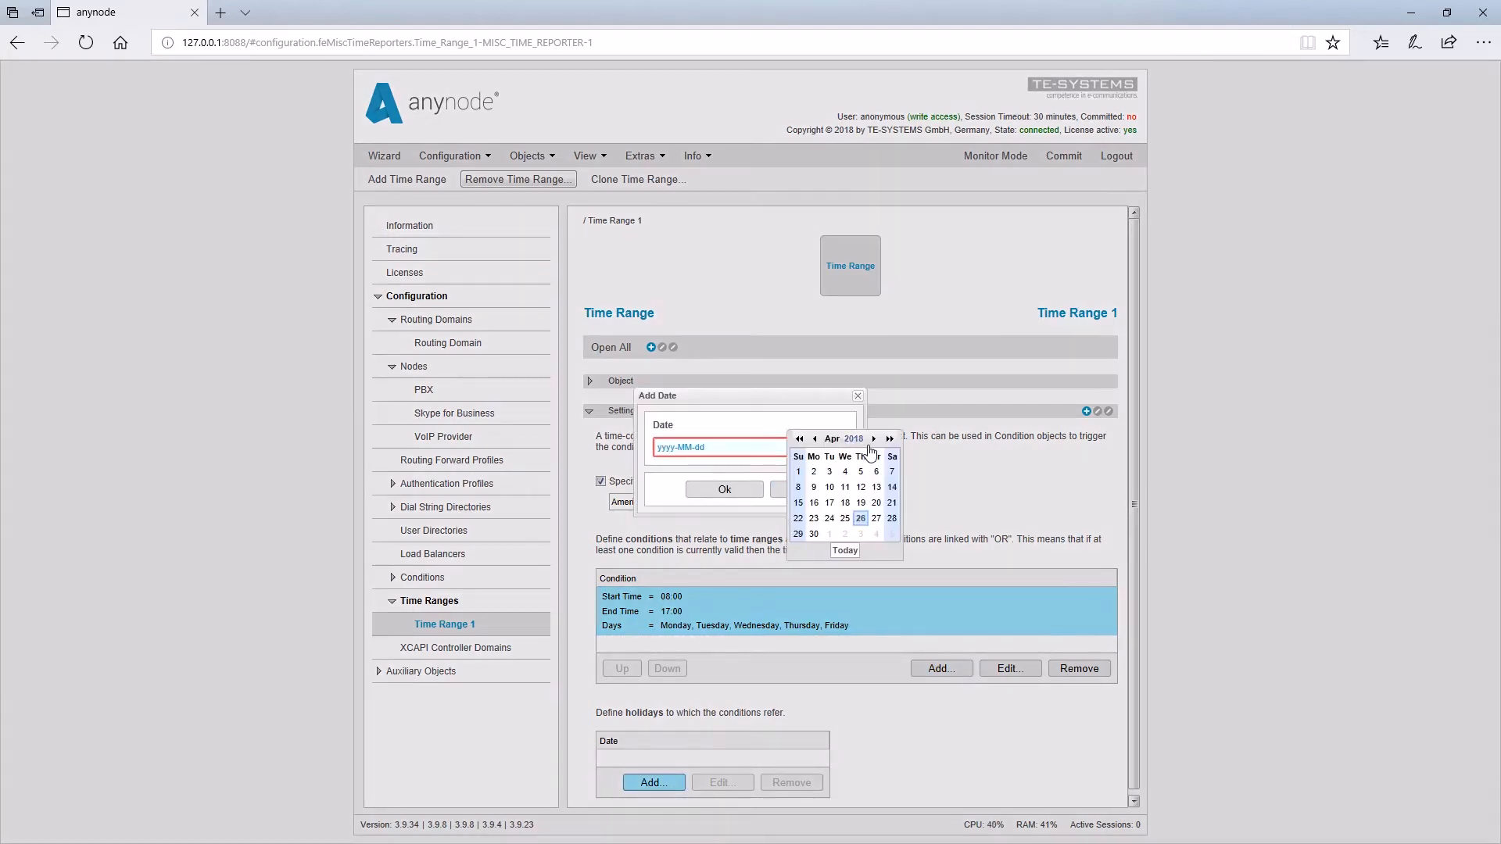
{"action": "left_click", "coordinate": [873, 440]}
{"action": "left_click", "coordinate": [873, 440]}
{"action": "left_click", "coordinate": [874, 440]}
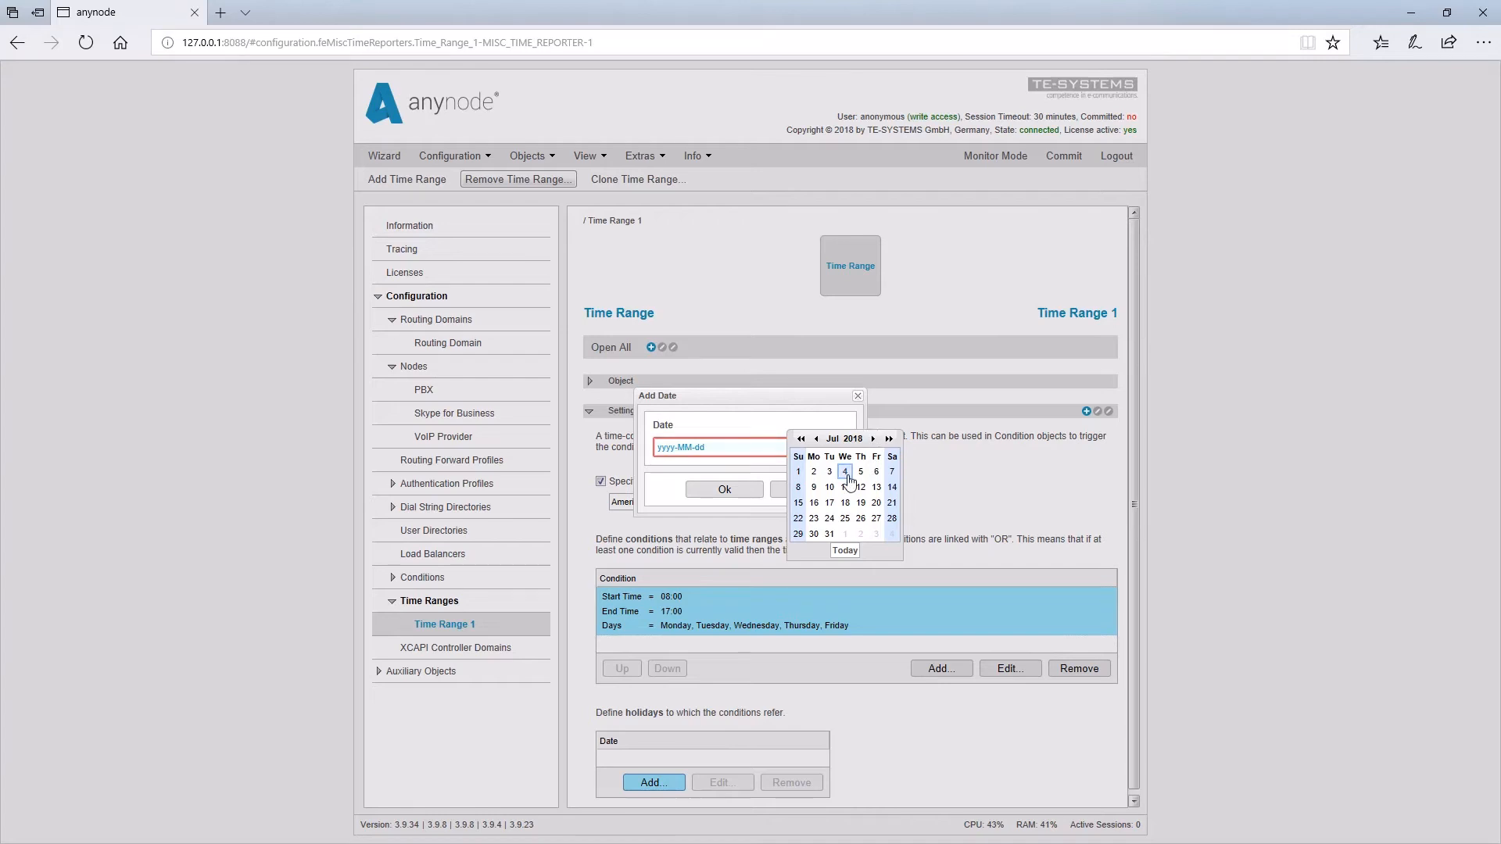
{"action": "left_click", "coordinate": [848, 475]}
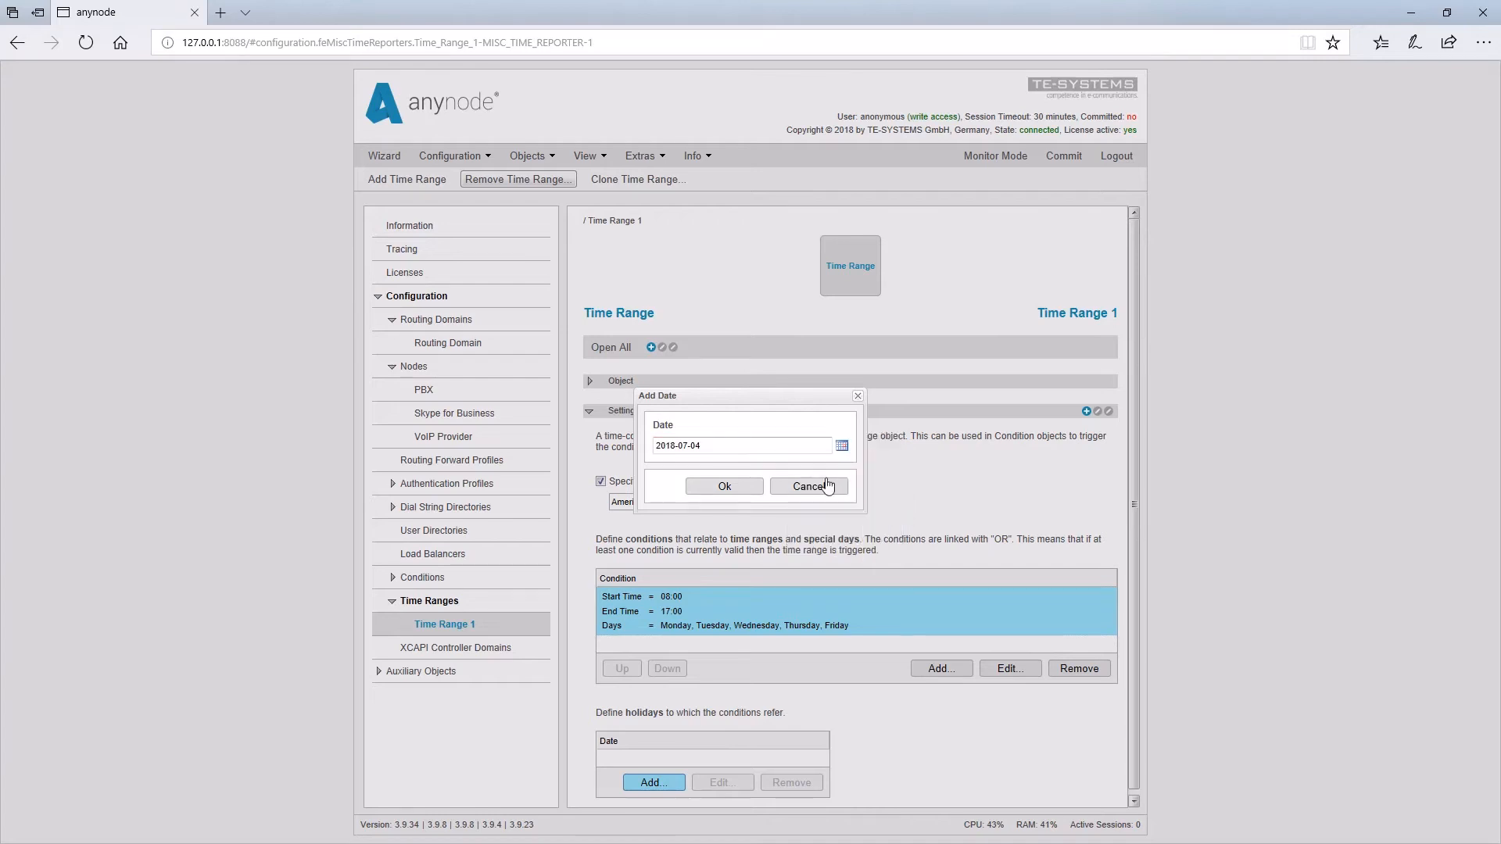
{"action": "left_click", "coordinate": [740, 492]}
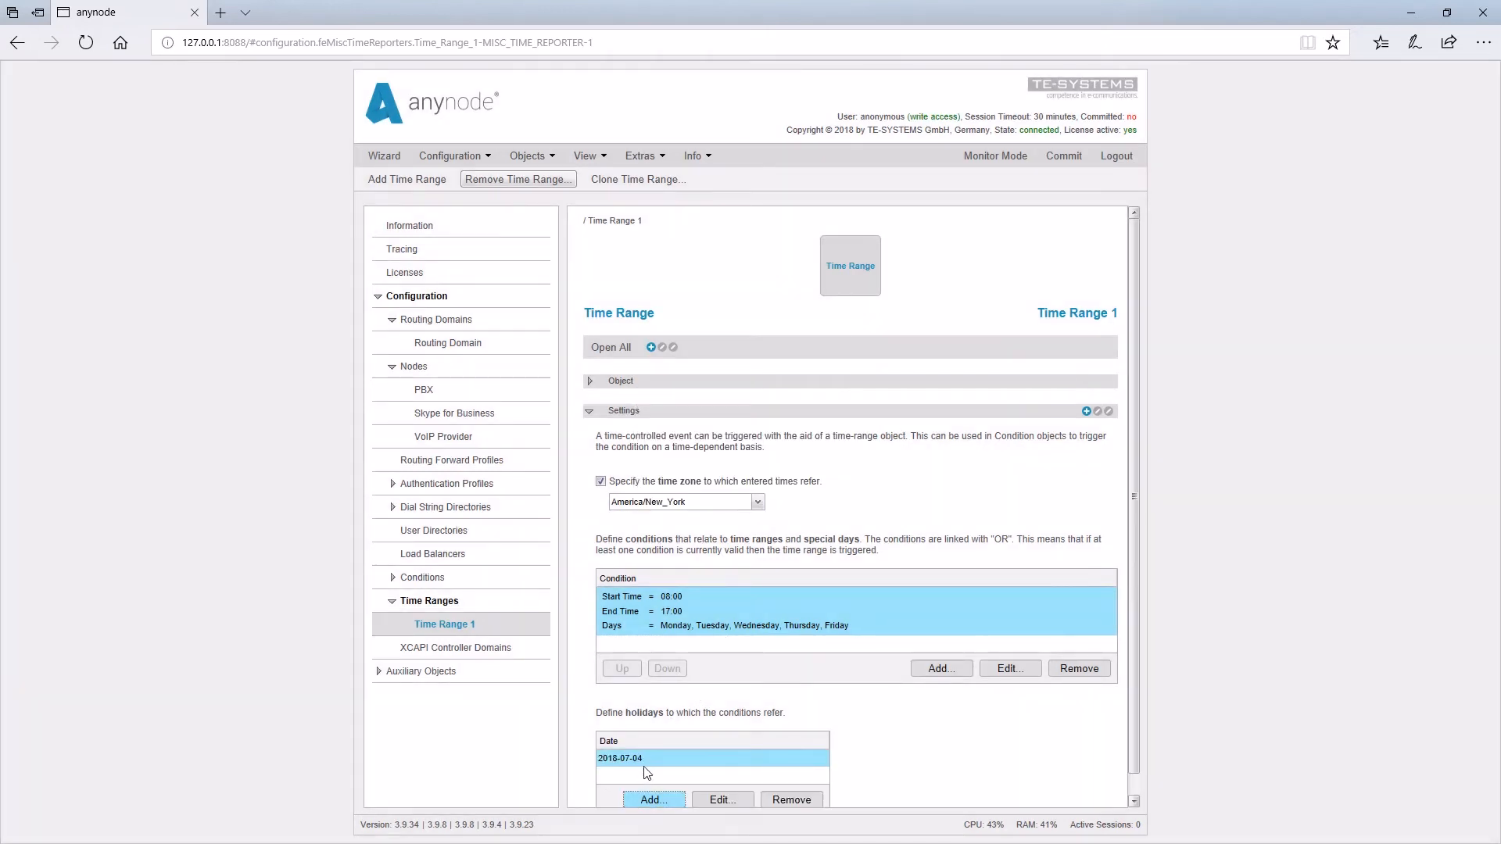
- Rename the time range as Office Hours New York
{"action": "left_click", "coordinate": [591, 381]}
{"action": "triple_click", "coordinate": [690, 426]}
{"action": "key", "text": "BackSpace"}
{"action": "type", "text": "Office Hours New York"}
{"action": "key", "text": "Return"}
{"action": "left_click", "coordinate": [495, 625]}
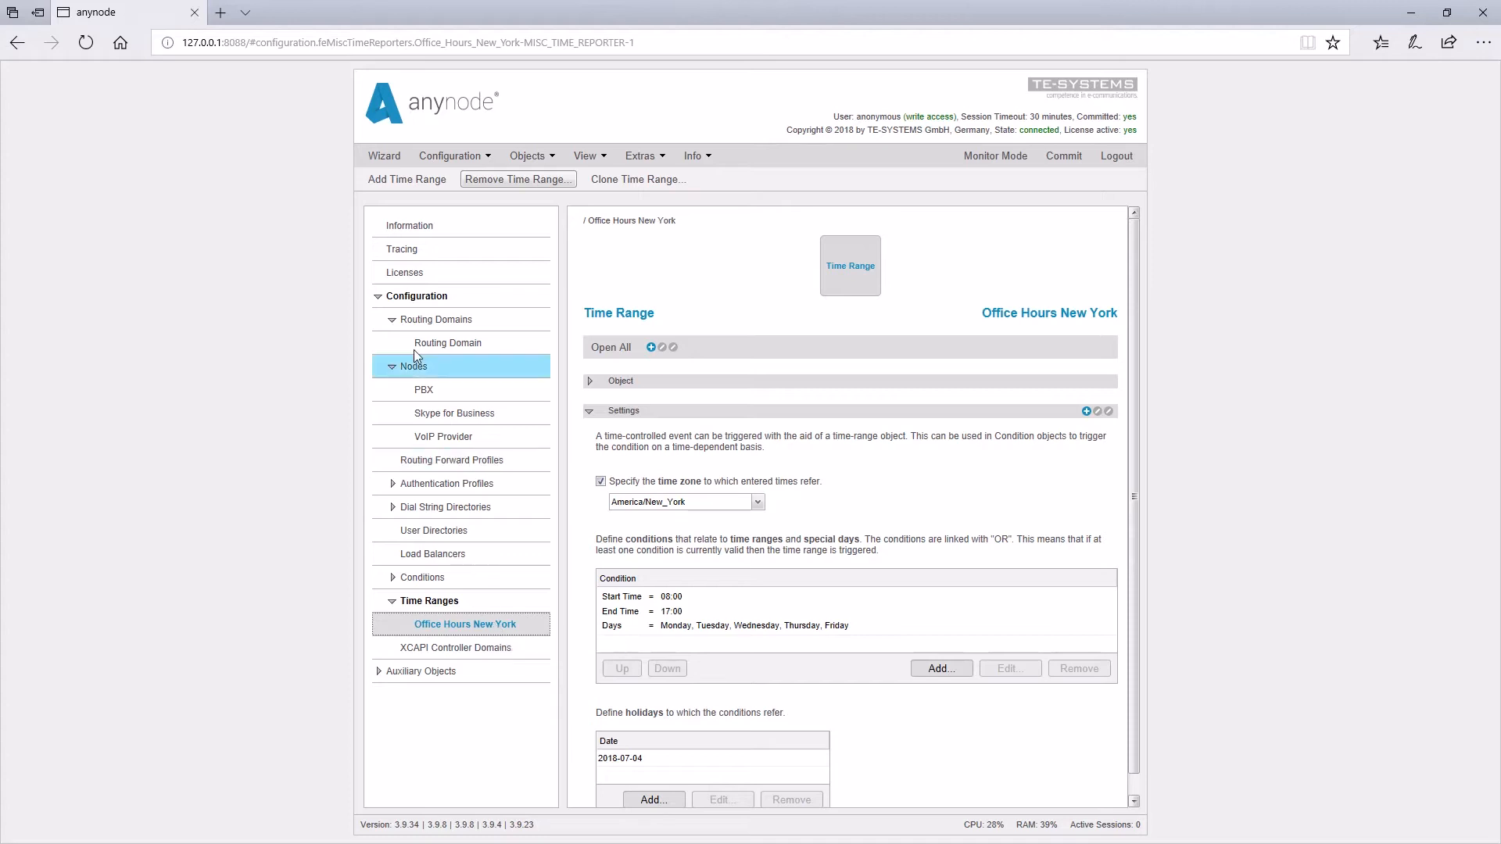
- Add another time range with the time zone America/Los_Angeles and name it Office Hours Los Angeles
{"action": "left_click", "coordinate": [399, 181]}
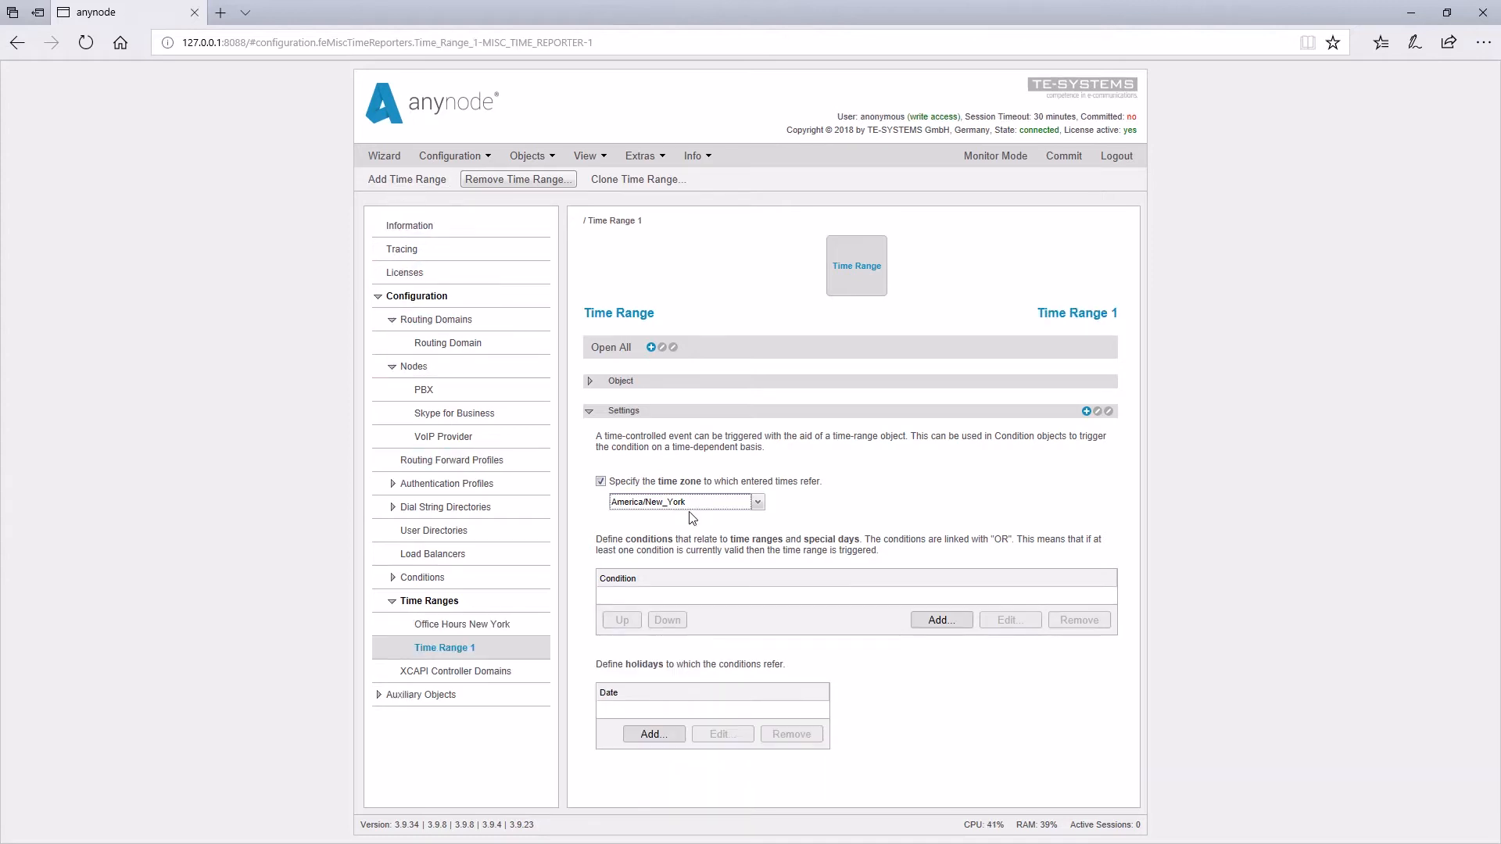
{"action": "left_click", "coordinate": [757, 505]}
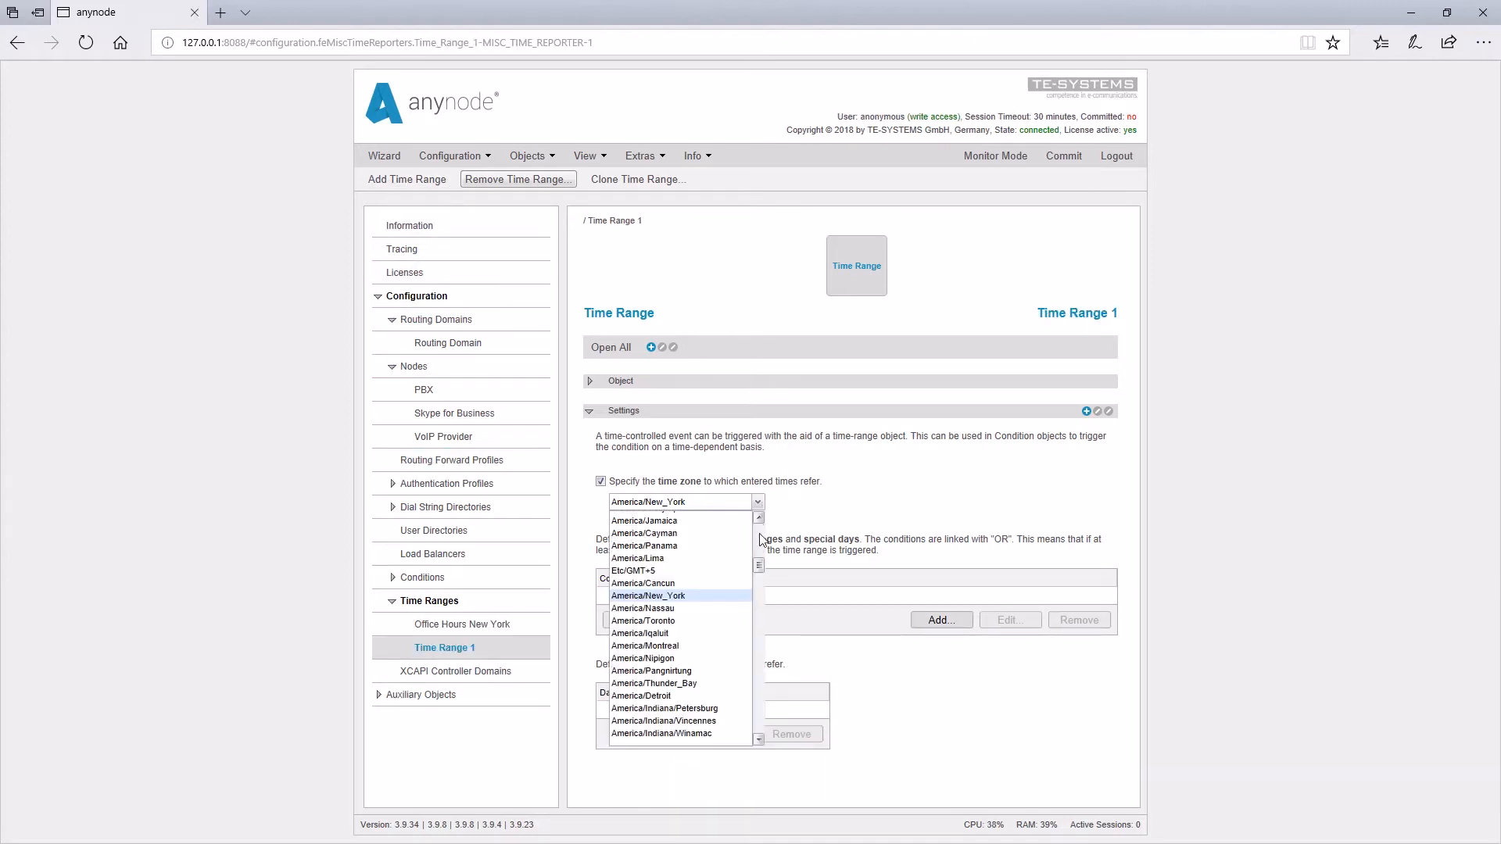
{"action": "scroll", "coordinate": [759, 563], "scroll_direction": "up", "scroll_amount": 3}
{"action": "left_click_drag", "start_coordinate": [760, 565], "coordinate": [760, 540]}
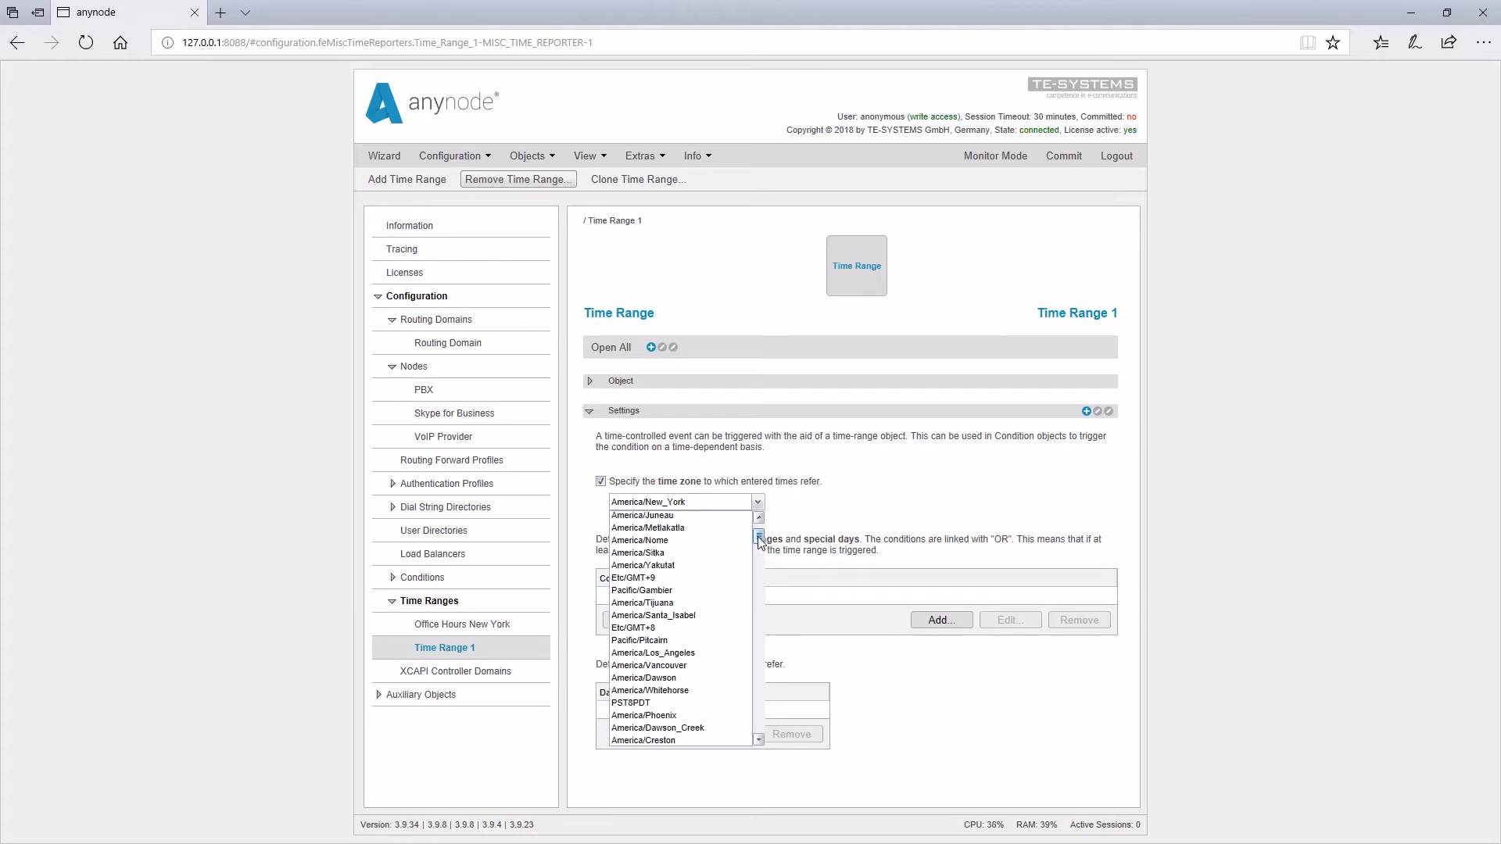
{"action": "left_click", "coordinate": [690, 653]}
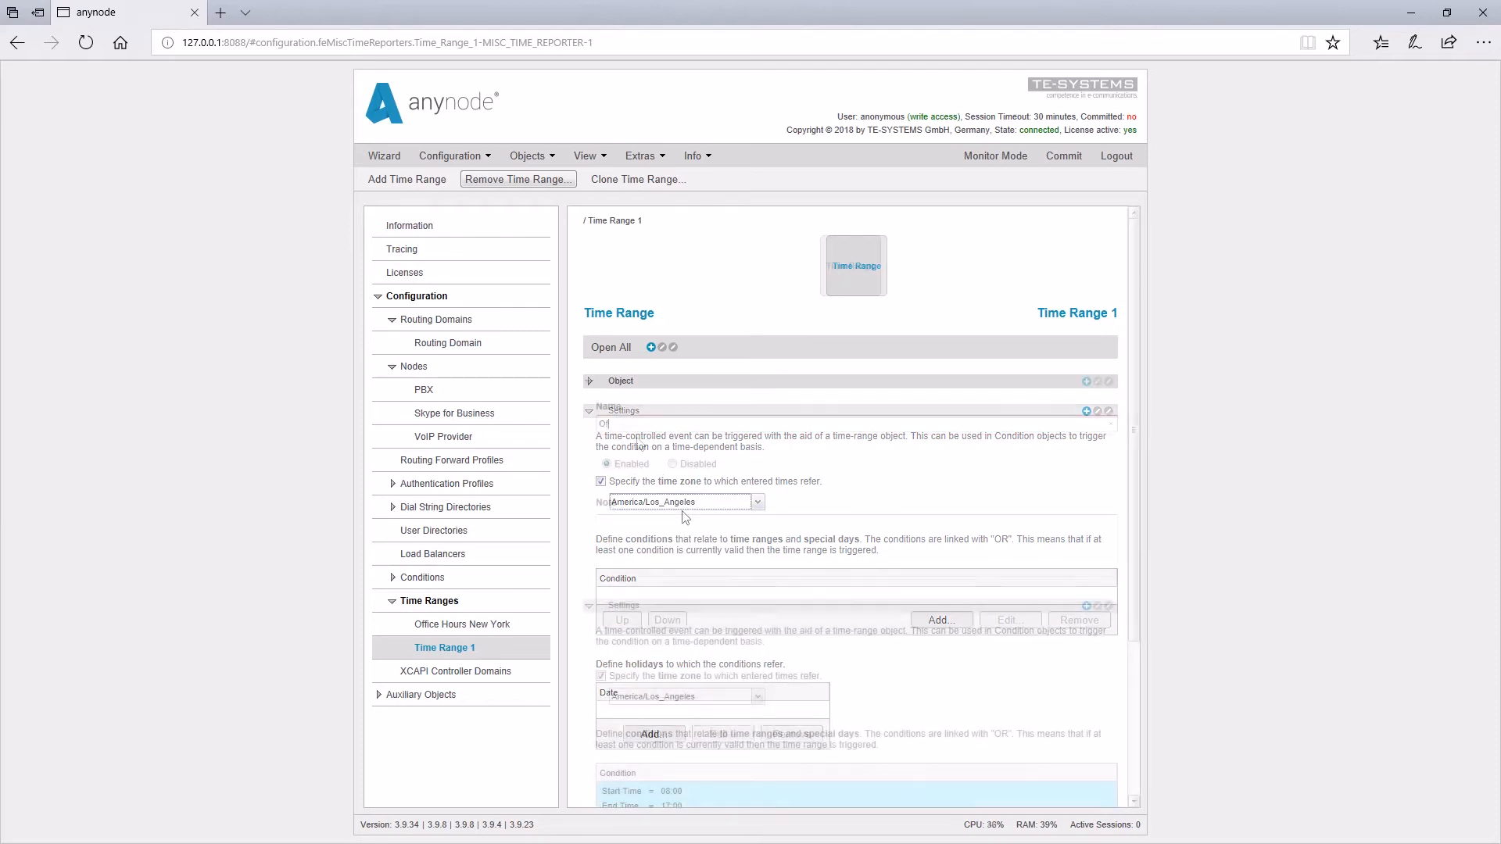
{"action": "type", "text": "fice Hours Los Angeles"}
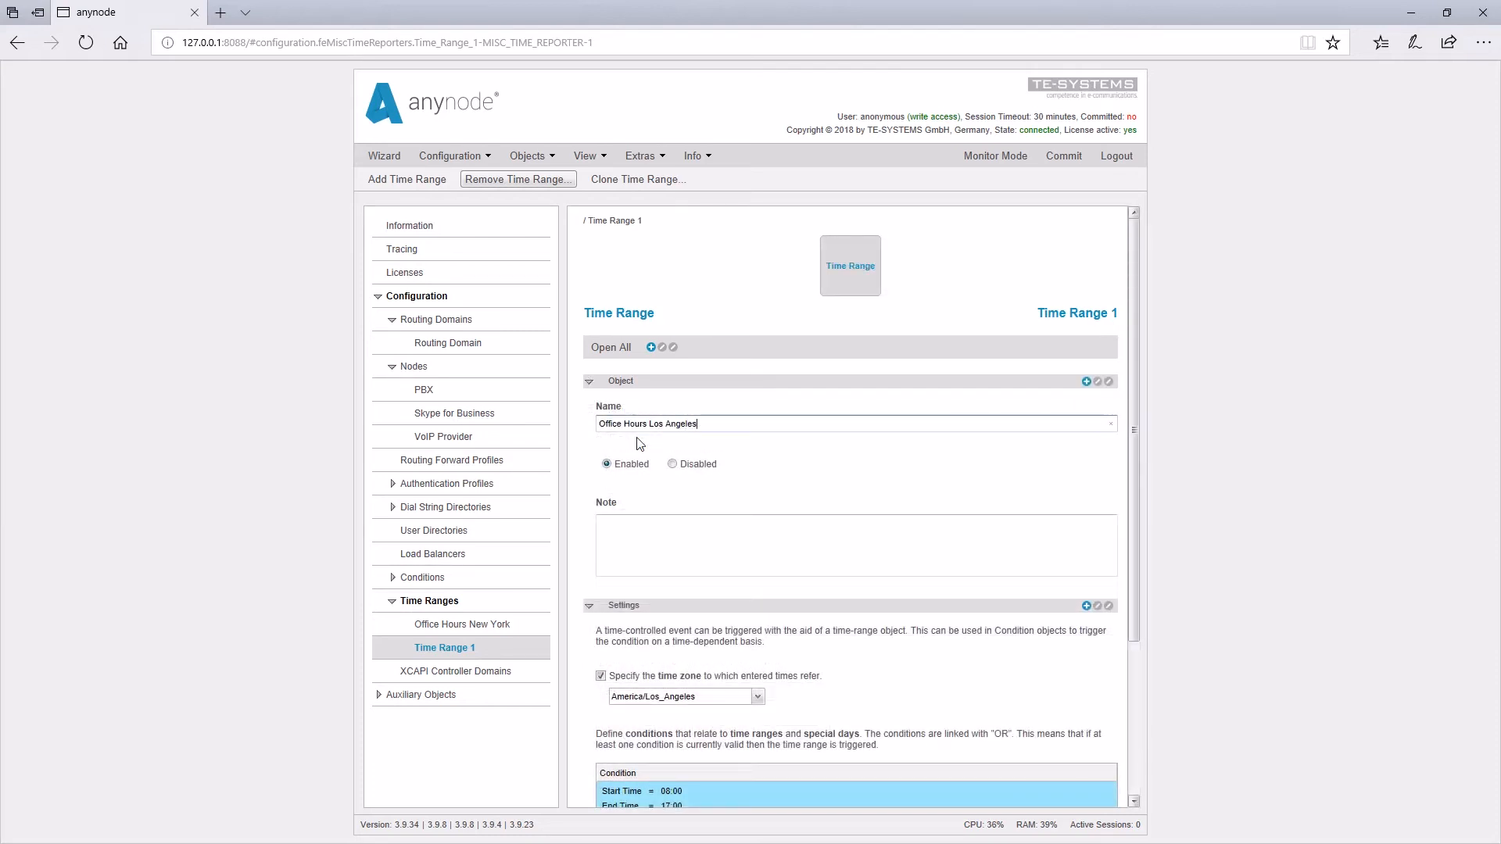
{"action": "key", "text": "Return"}
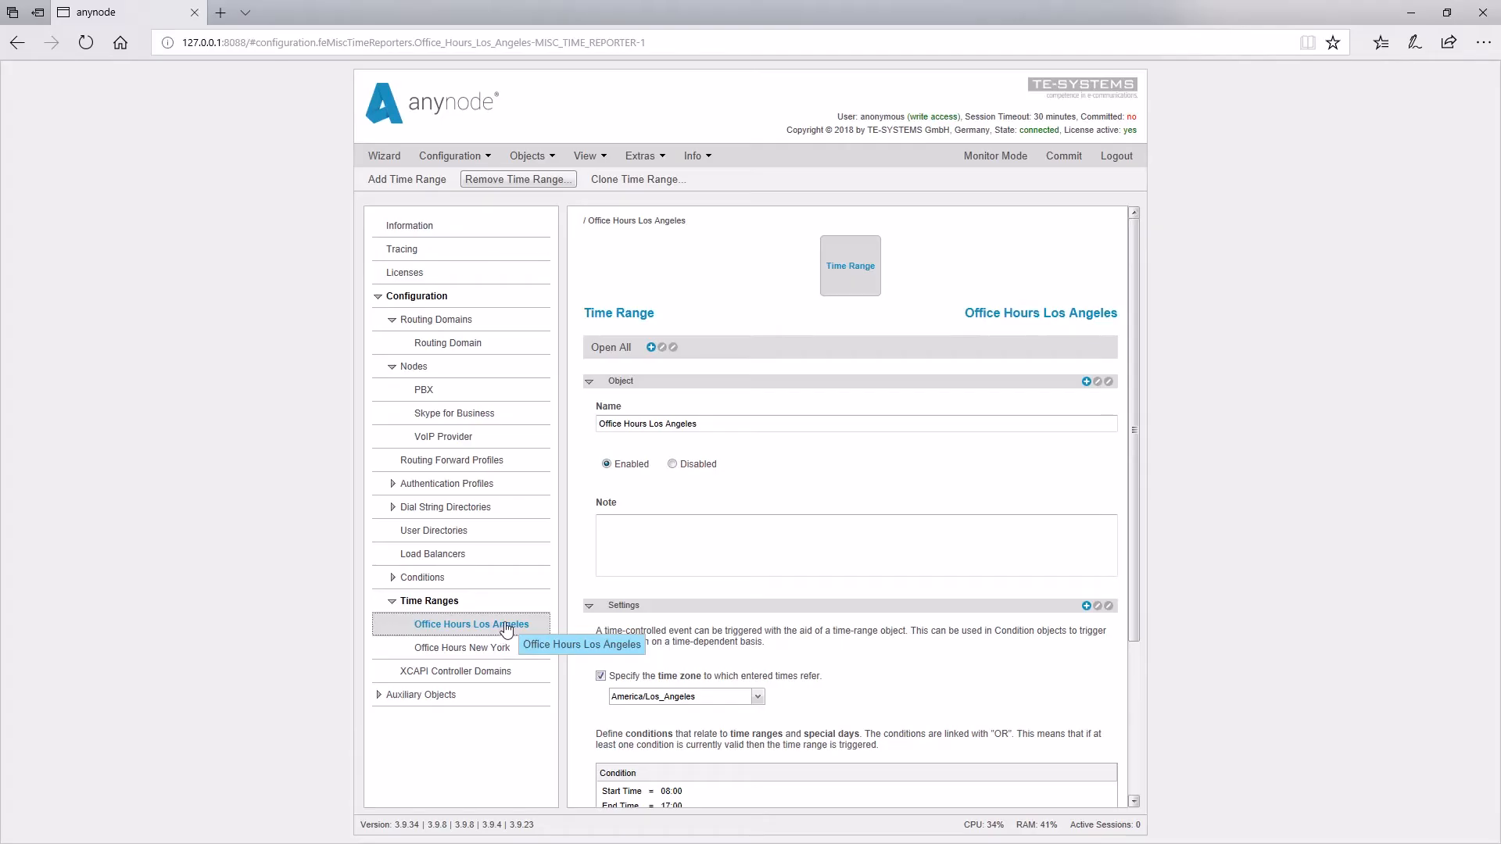
- Create a new condition and start a rule whose first operand type is Module-Based Status Value
{"action": "left_click", "coordinate": [434, 580]}
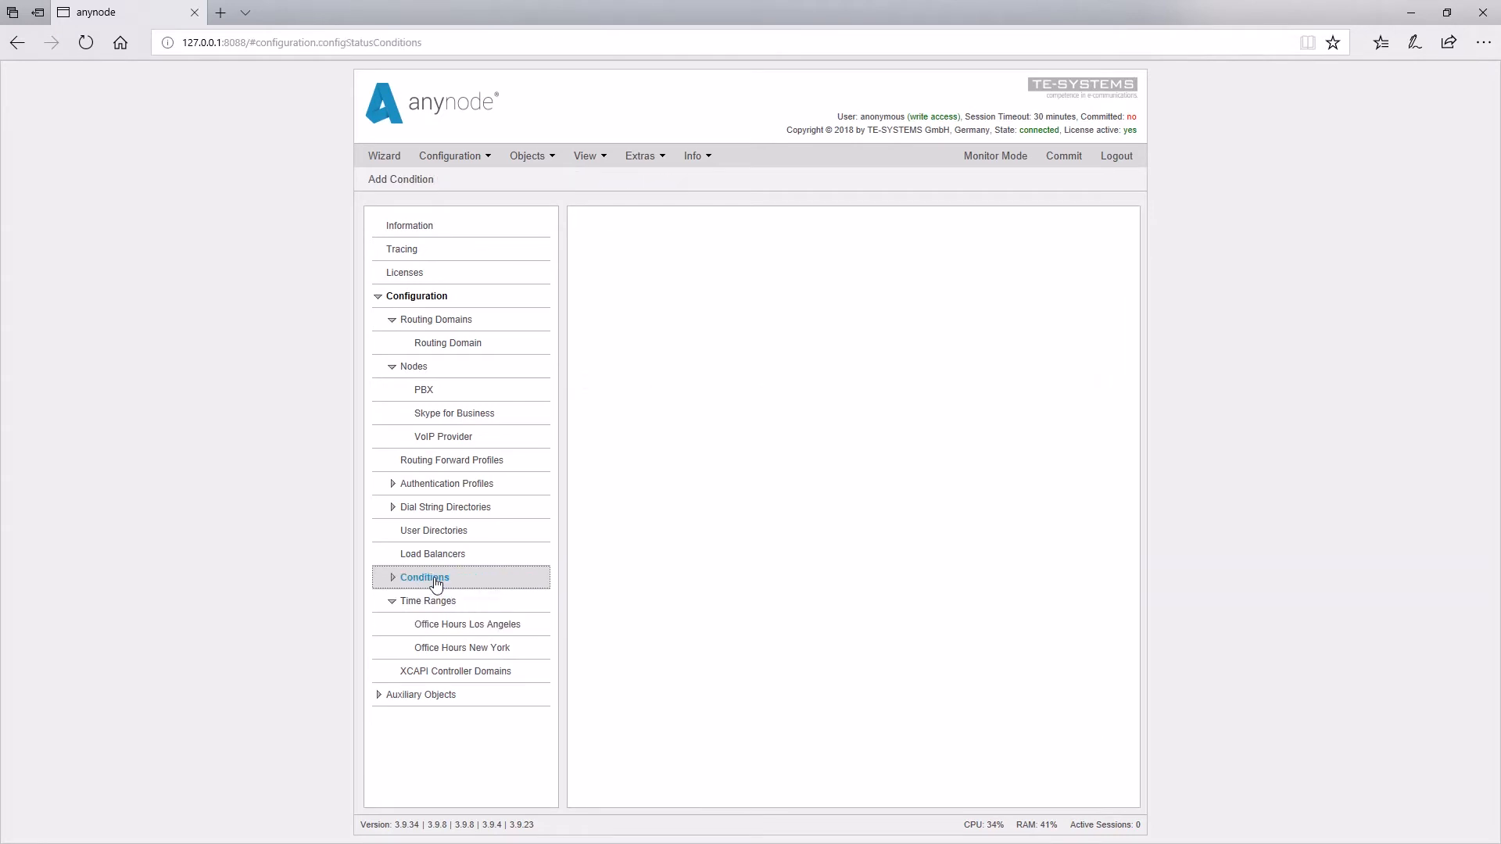
{"action": "left_click", "coordinate": [382, 184]}
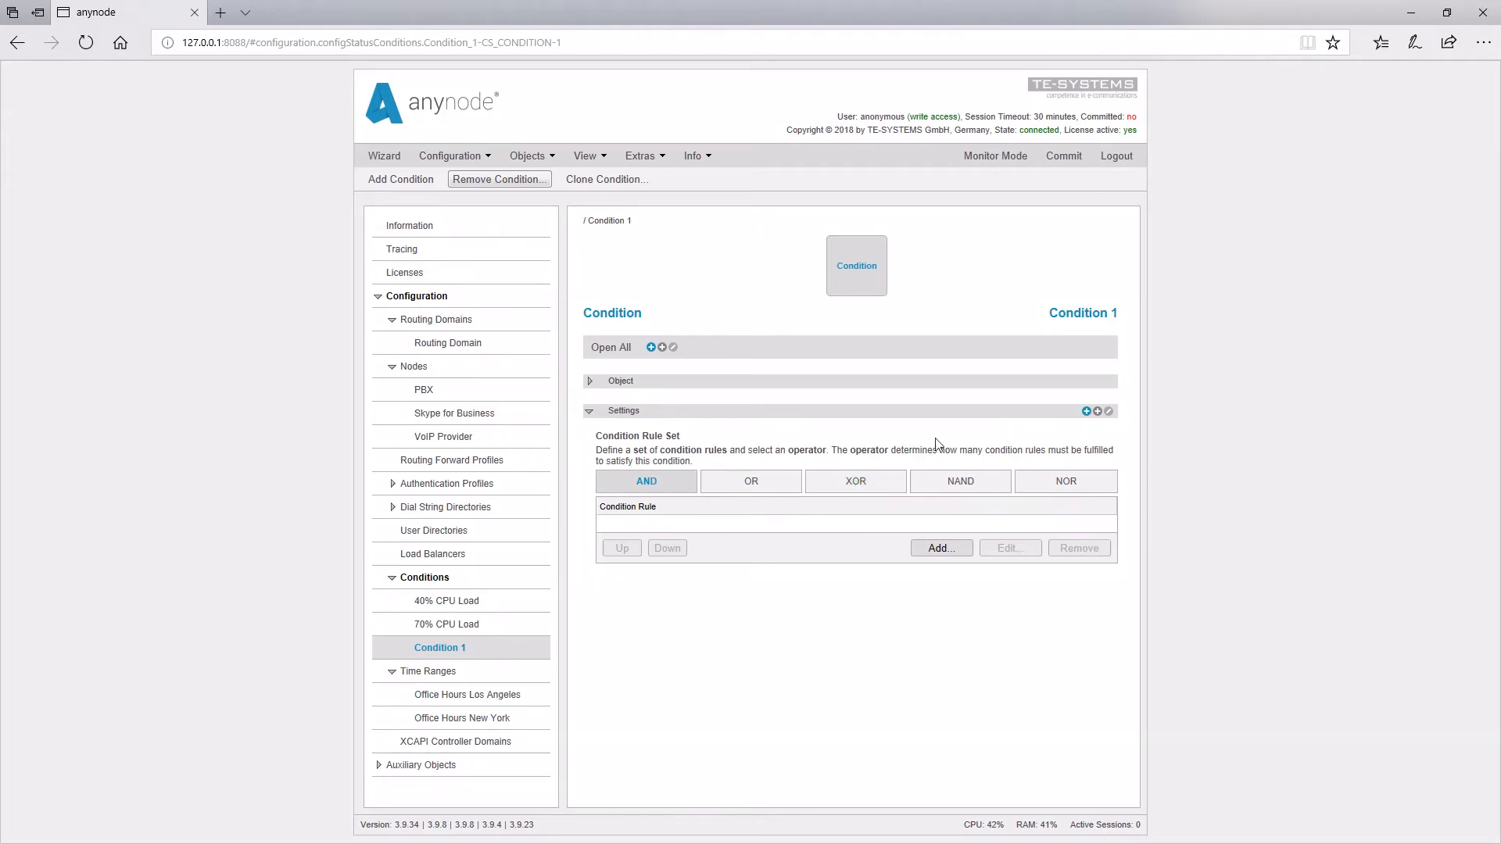
{"action": "left_click", "coordinate": [941, 548]}
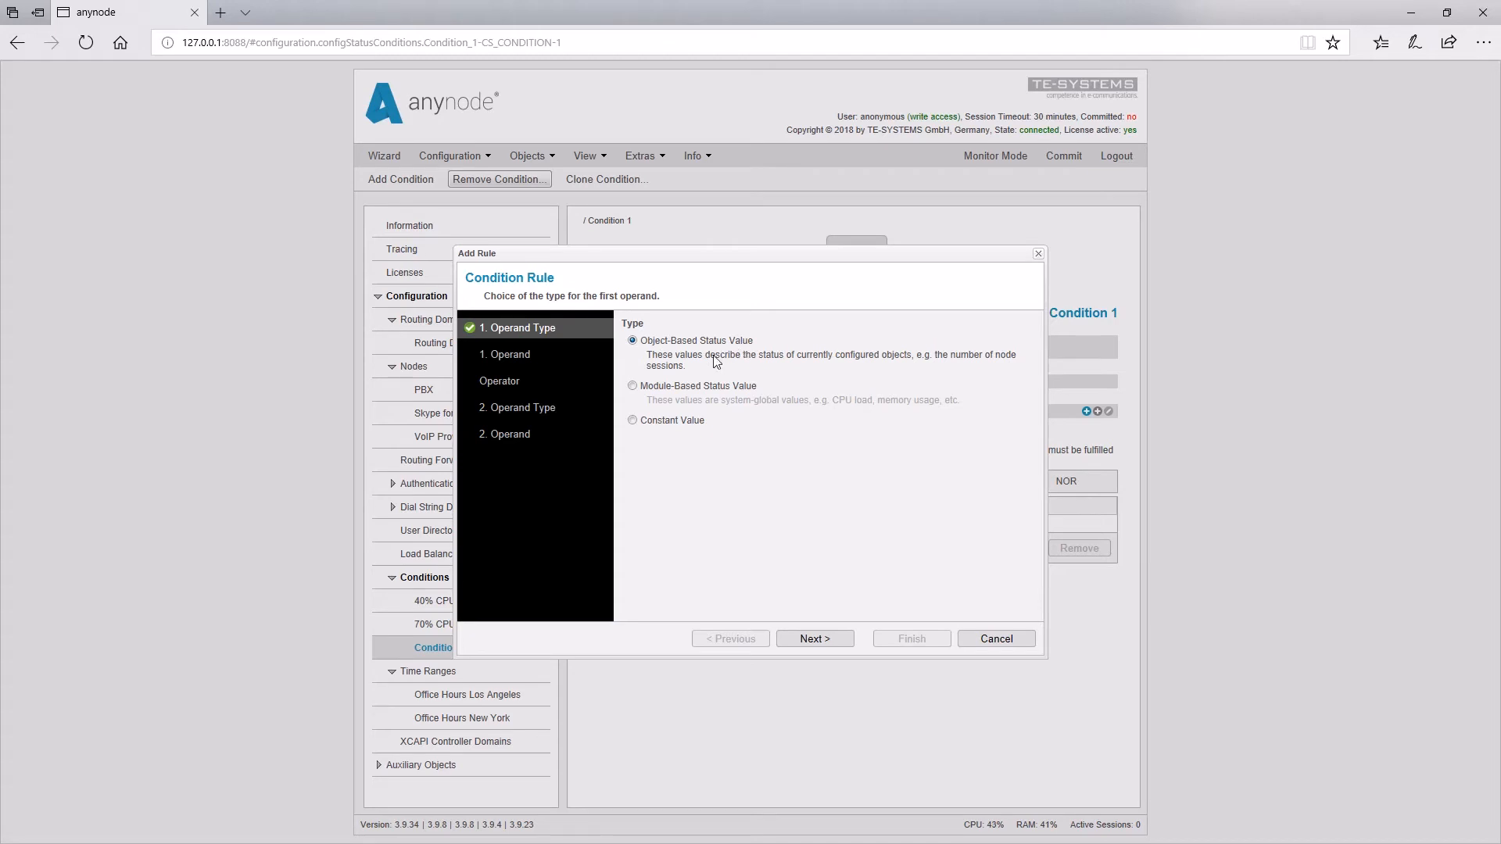
{"action": "left_click", "coordinate": [636, 389]}
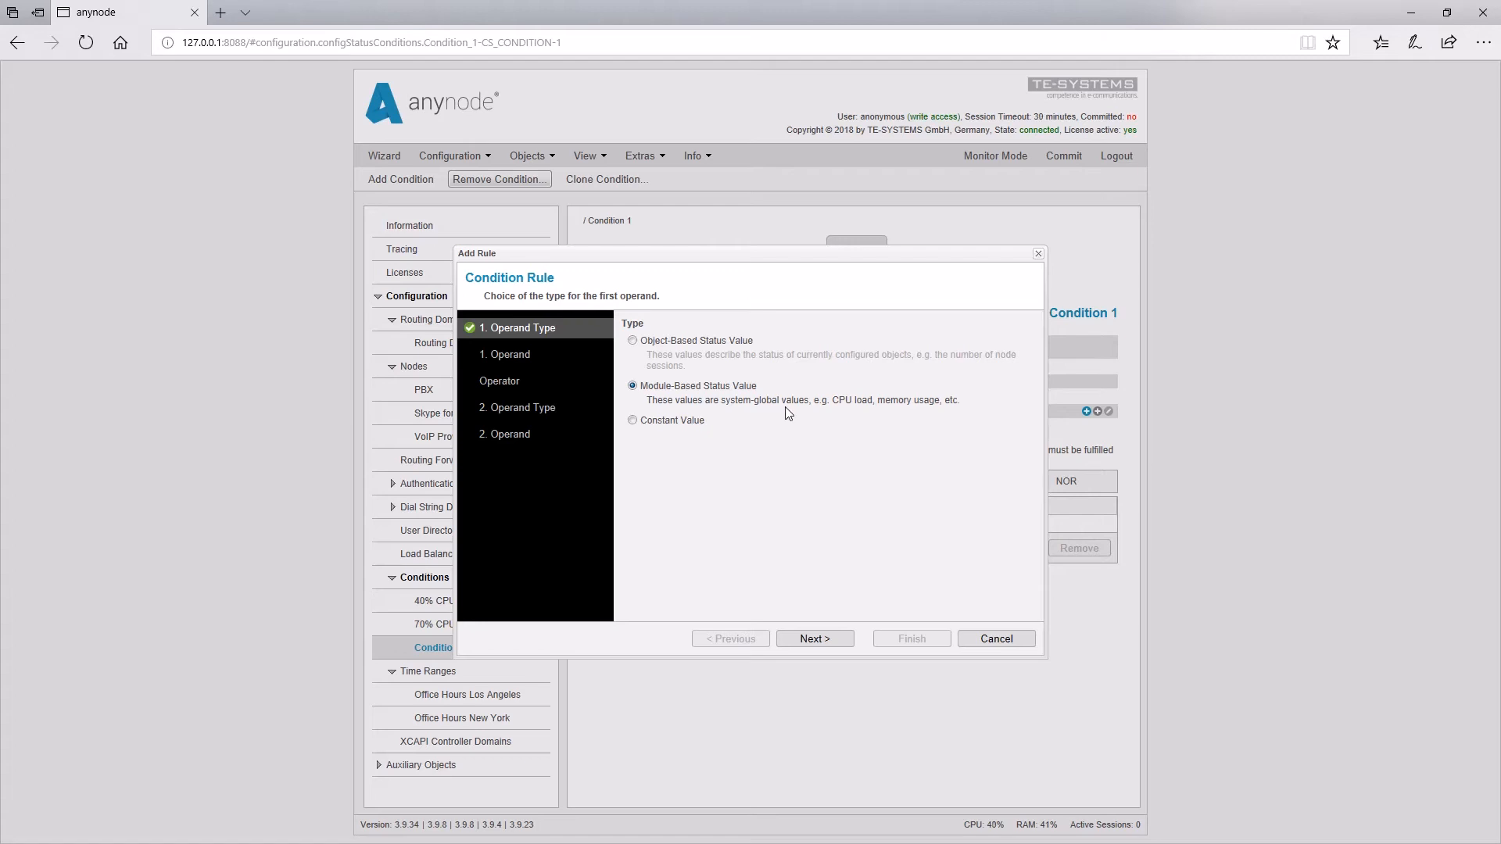
{"action": "left_click", "coordinate": [834, 641]}
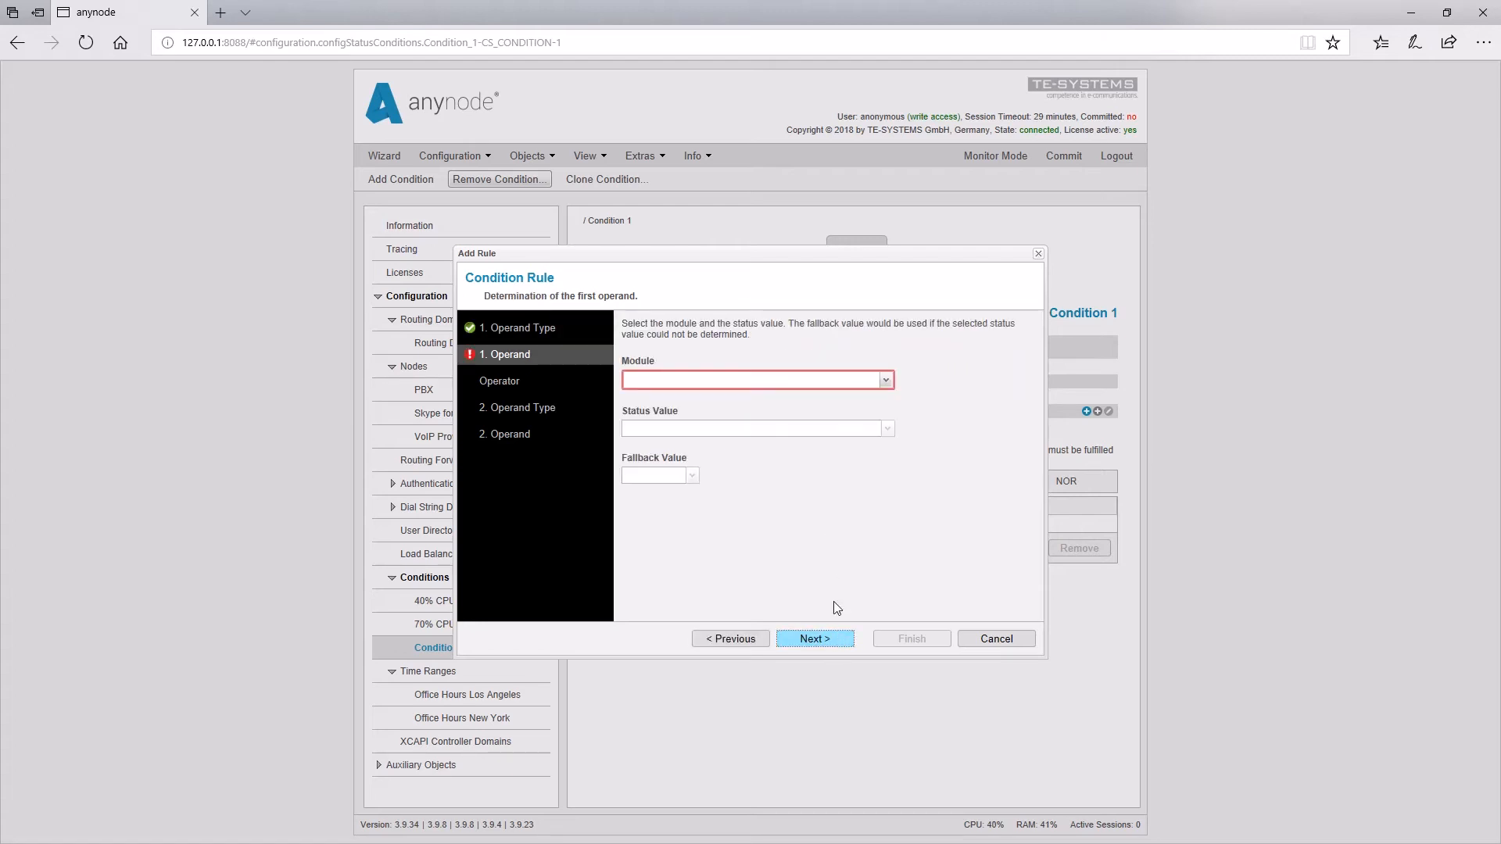
- Examine the status values offered by the Configuration and Status, Main Program, Resource access, and SIP Load Balancing modules for the first operand
{"action": "left_click", "coordinate": [887, 381]}
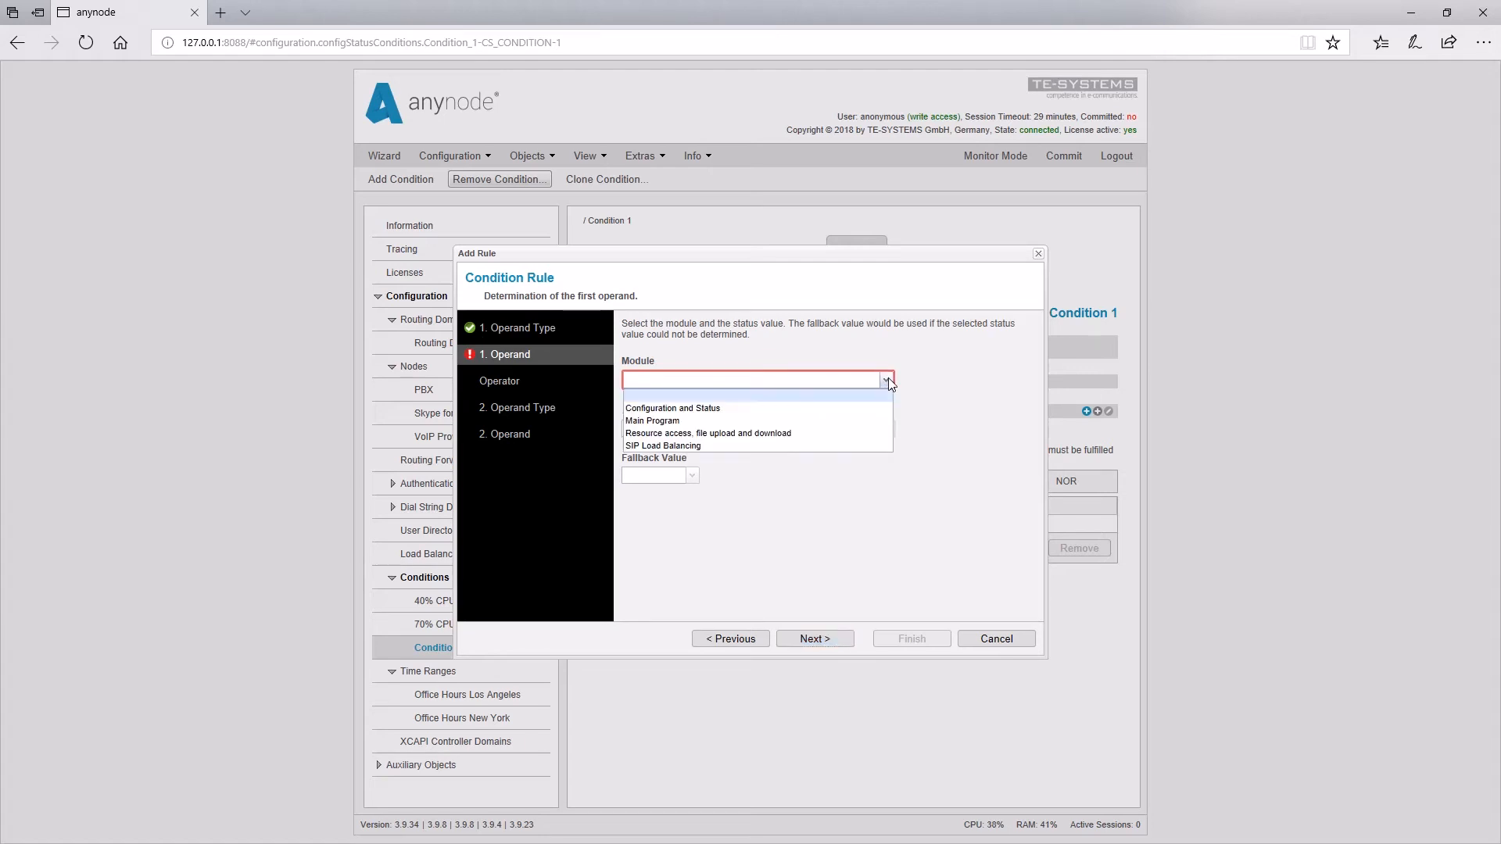
{"action": "left_click", "coordinate": [865, 410]}
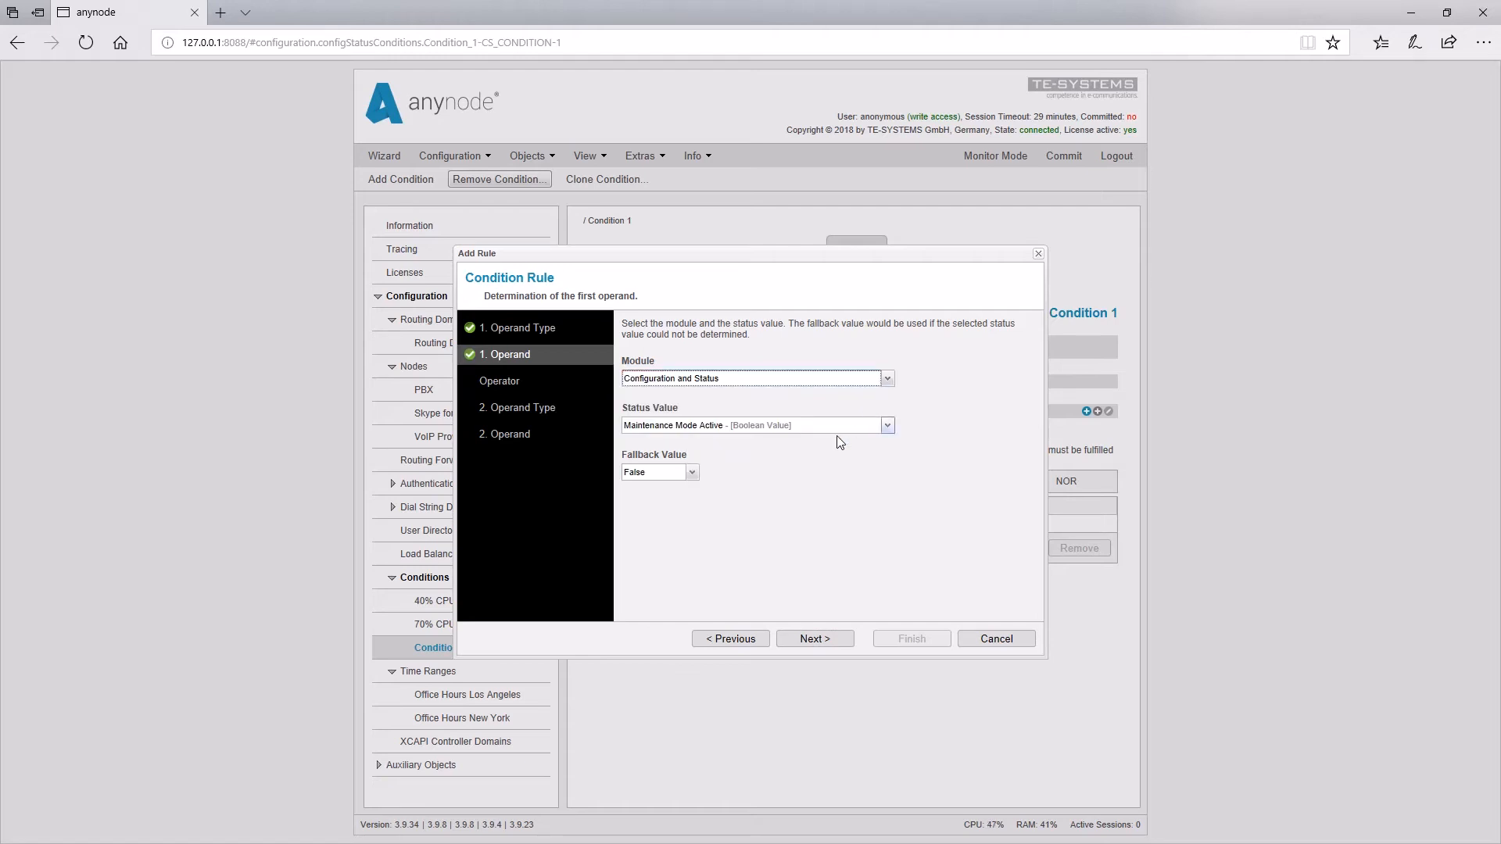
{"action": "left_click", "coordinate": [888, 379]}
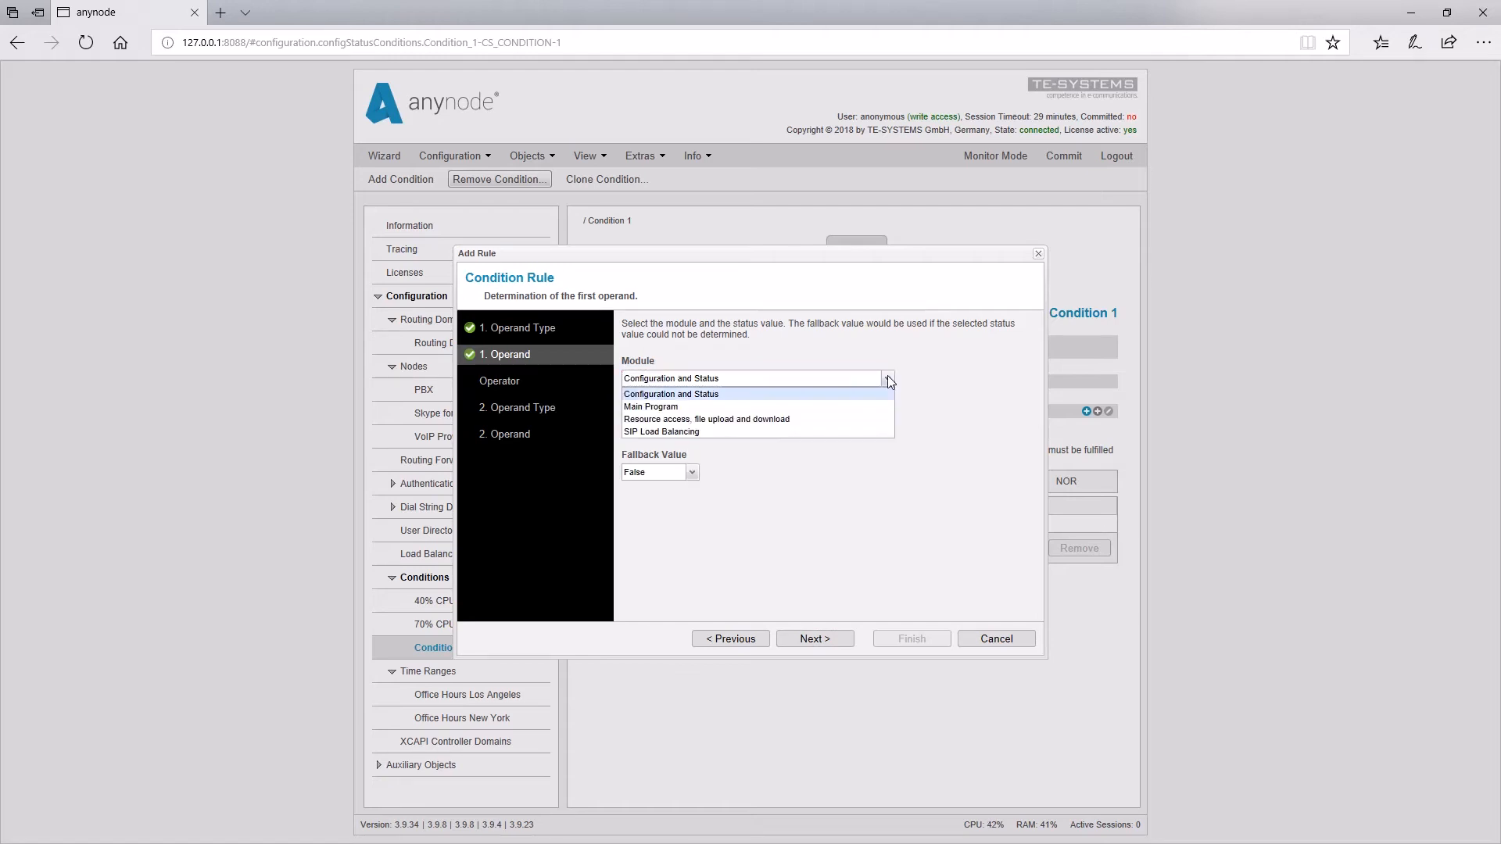
{"action": "left_click", "coordinate": [829, 406]}
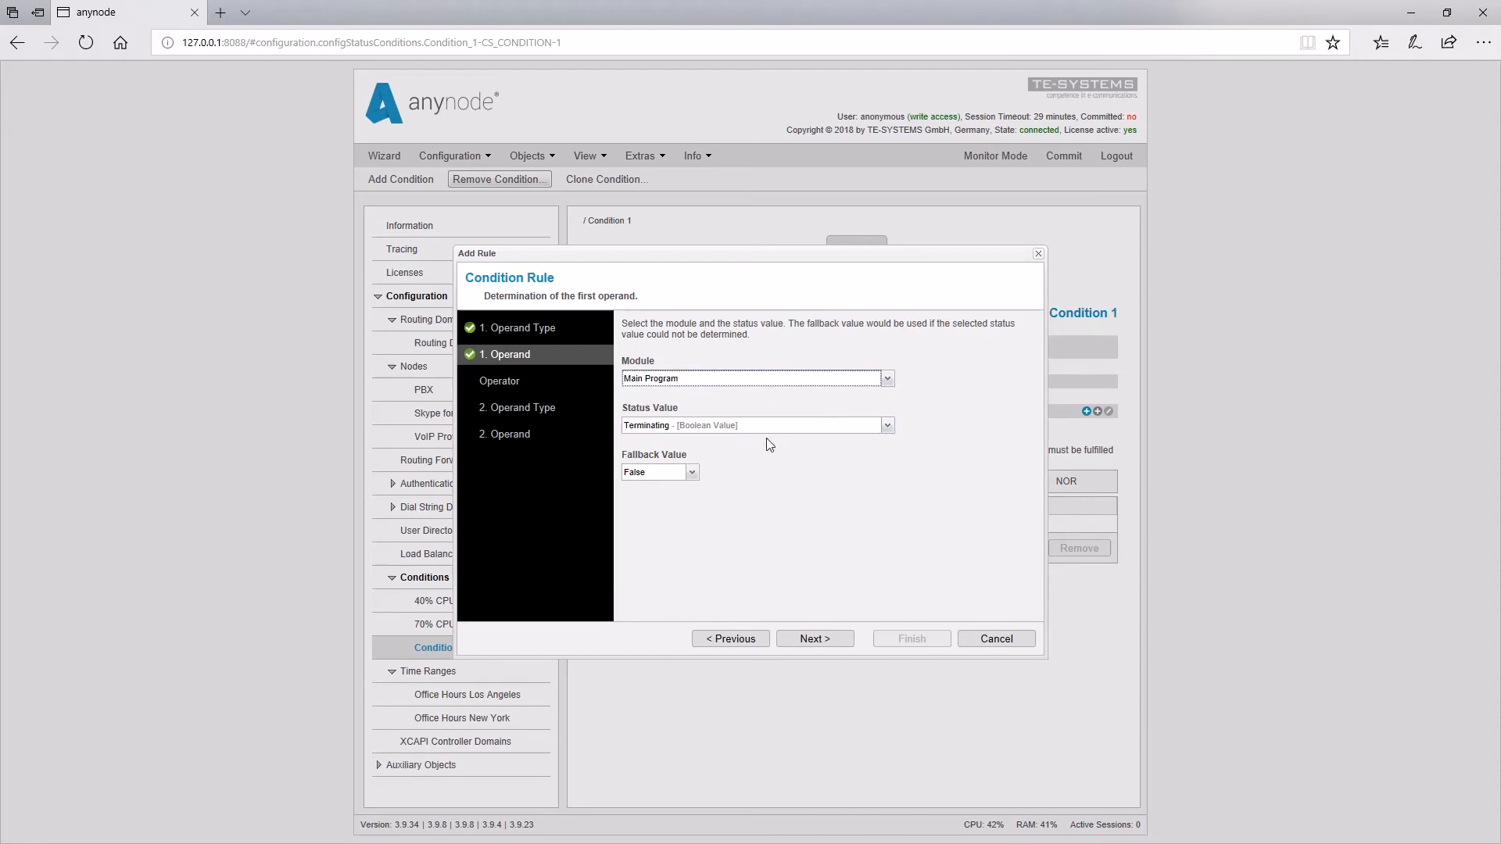
{"action": "left_click", "coordinate": [889, 382]}
{"action": "left_click", "coordinate": [841, 422]}
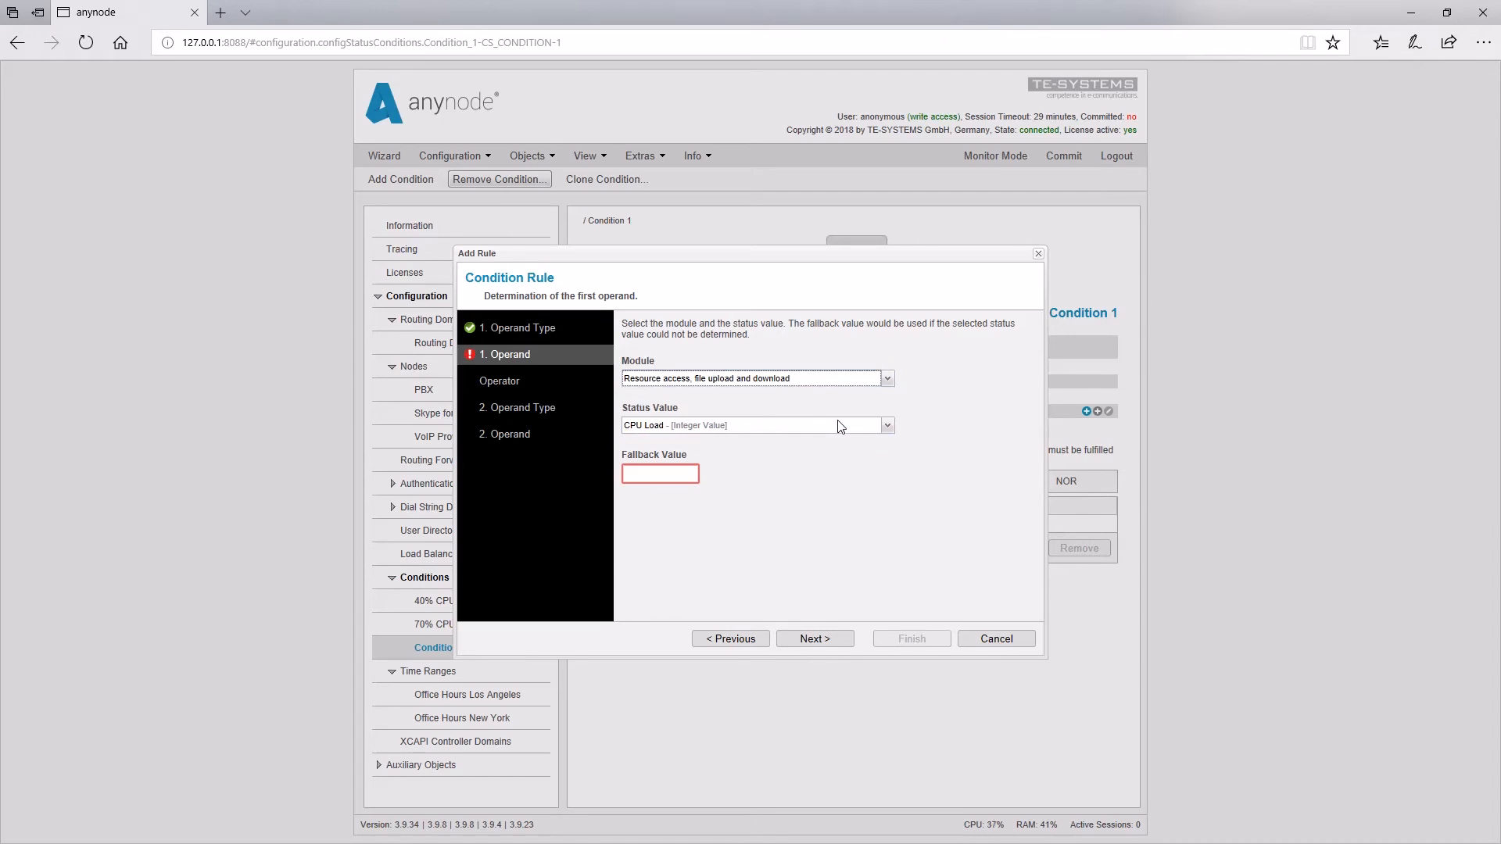
{"action": "left_click", "coordinate": [889, 427]}
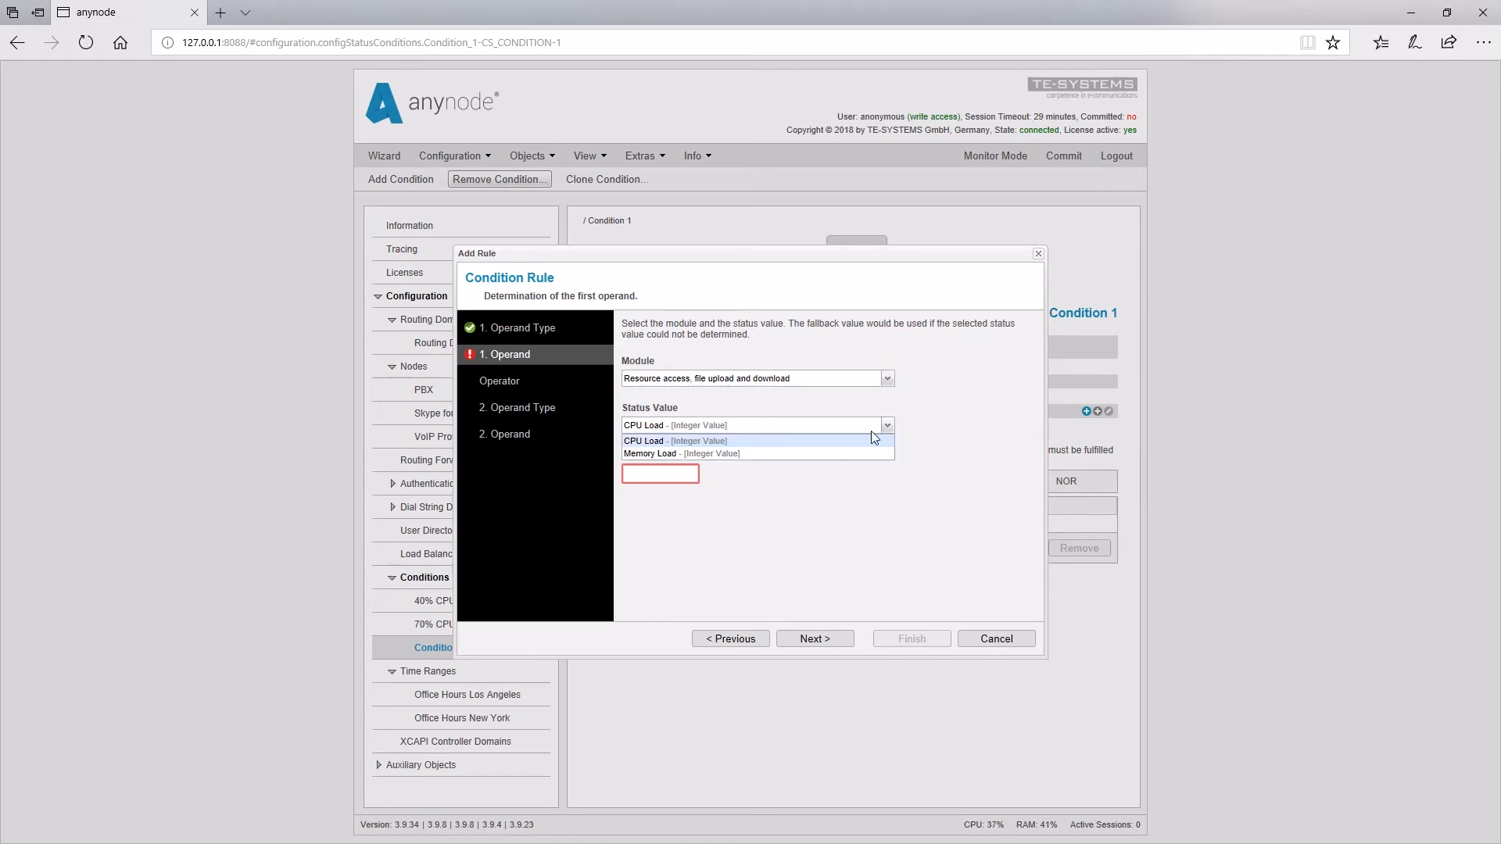
{"action": "left_click", "coordinate": [791, 440]}
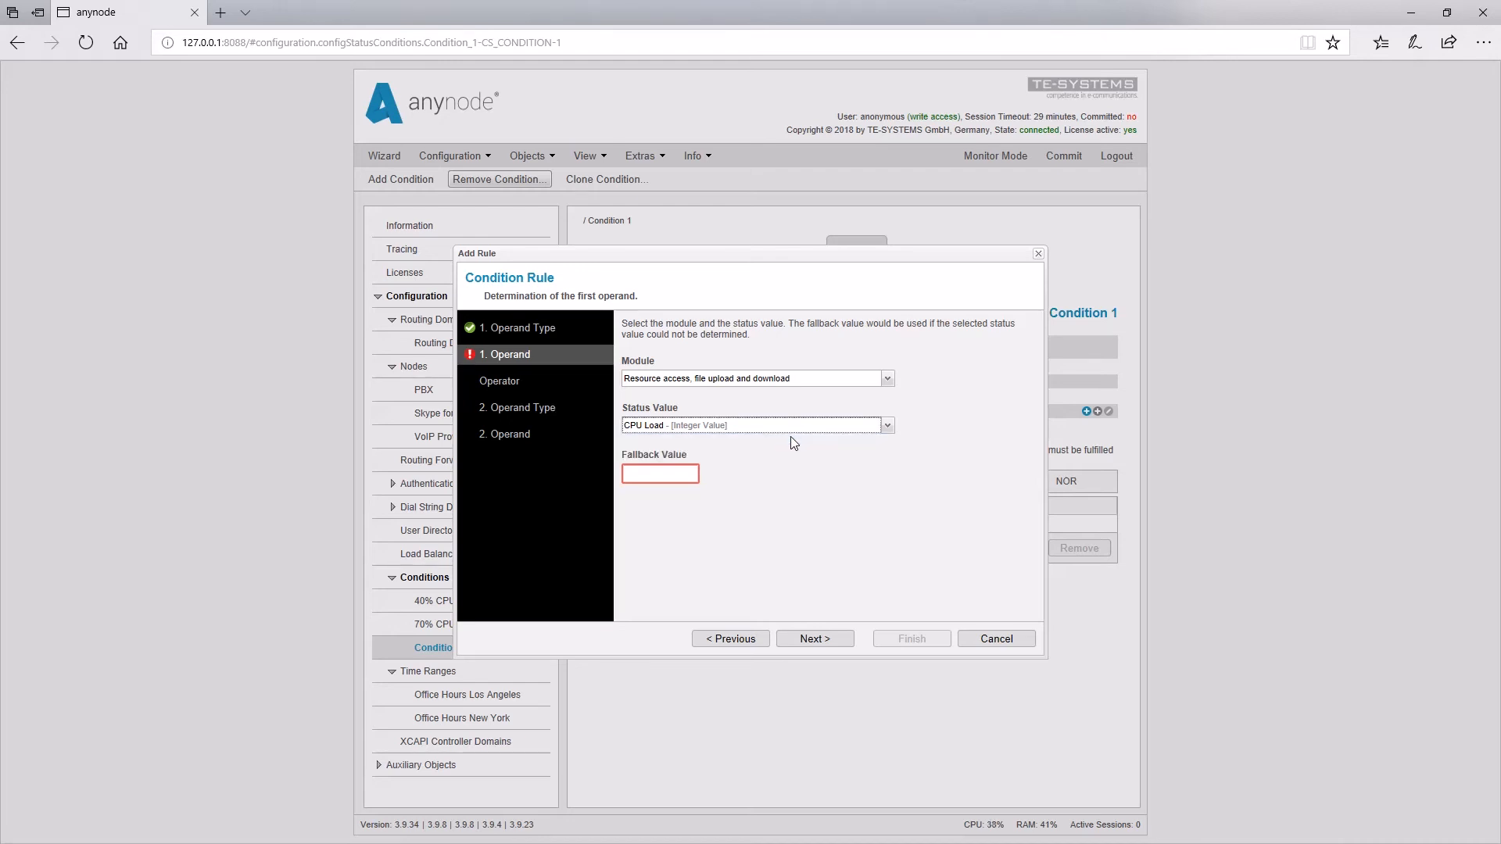
{"action": "left_click", "coordinate": [888, 379]}
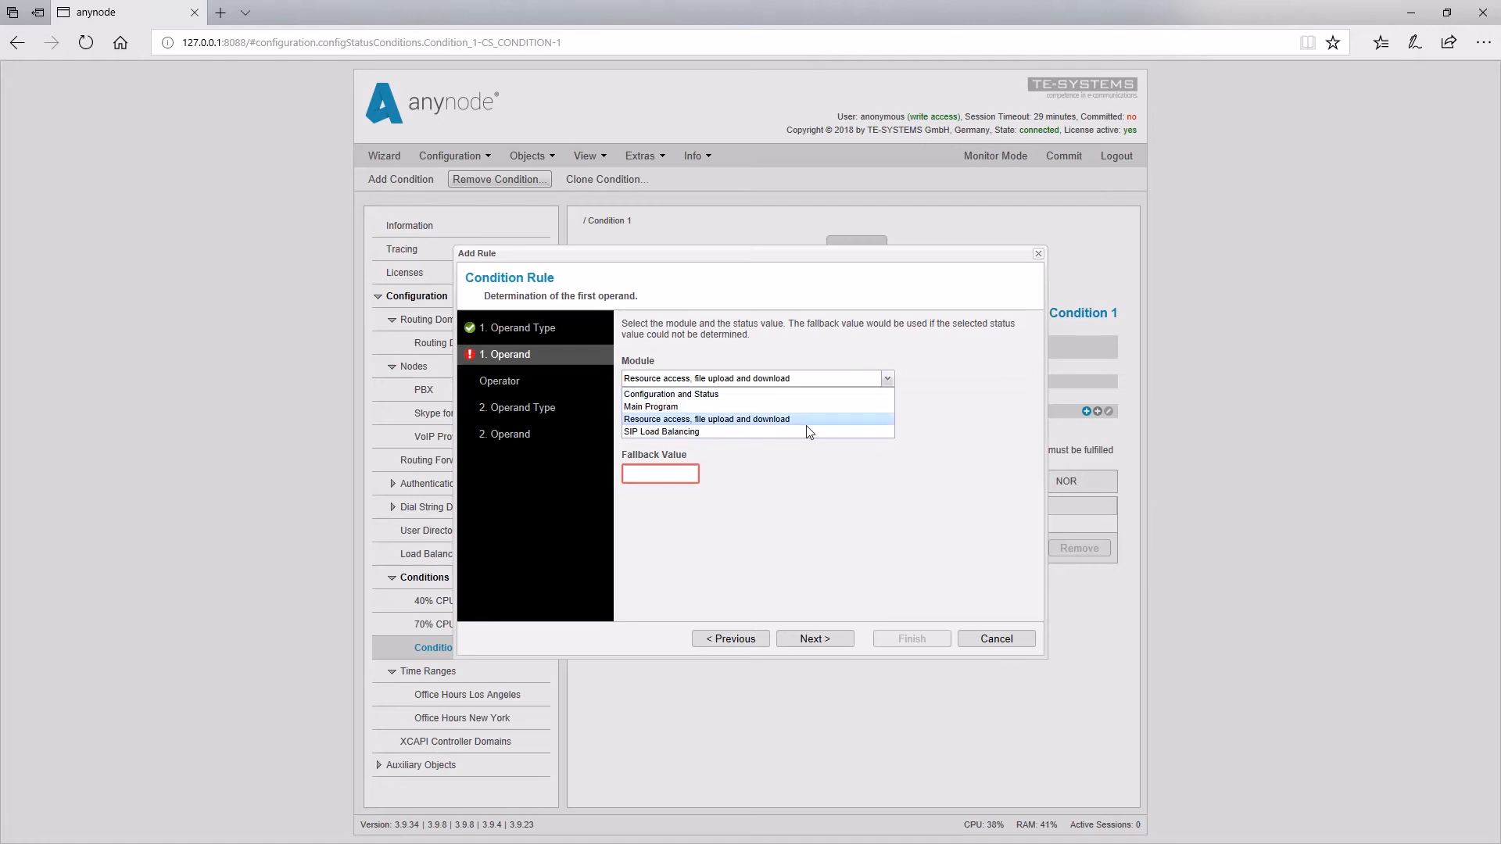
{"action": "left_click", "coordinate": [809, 432]}
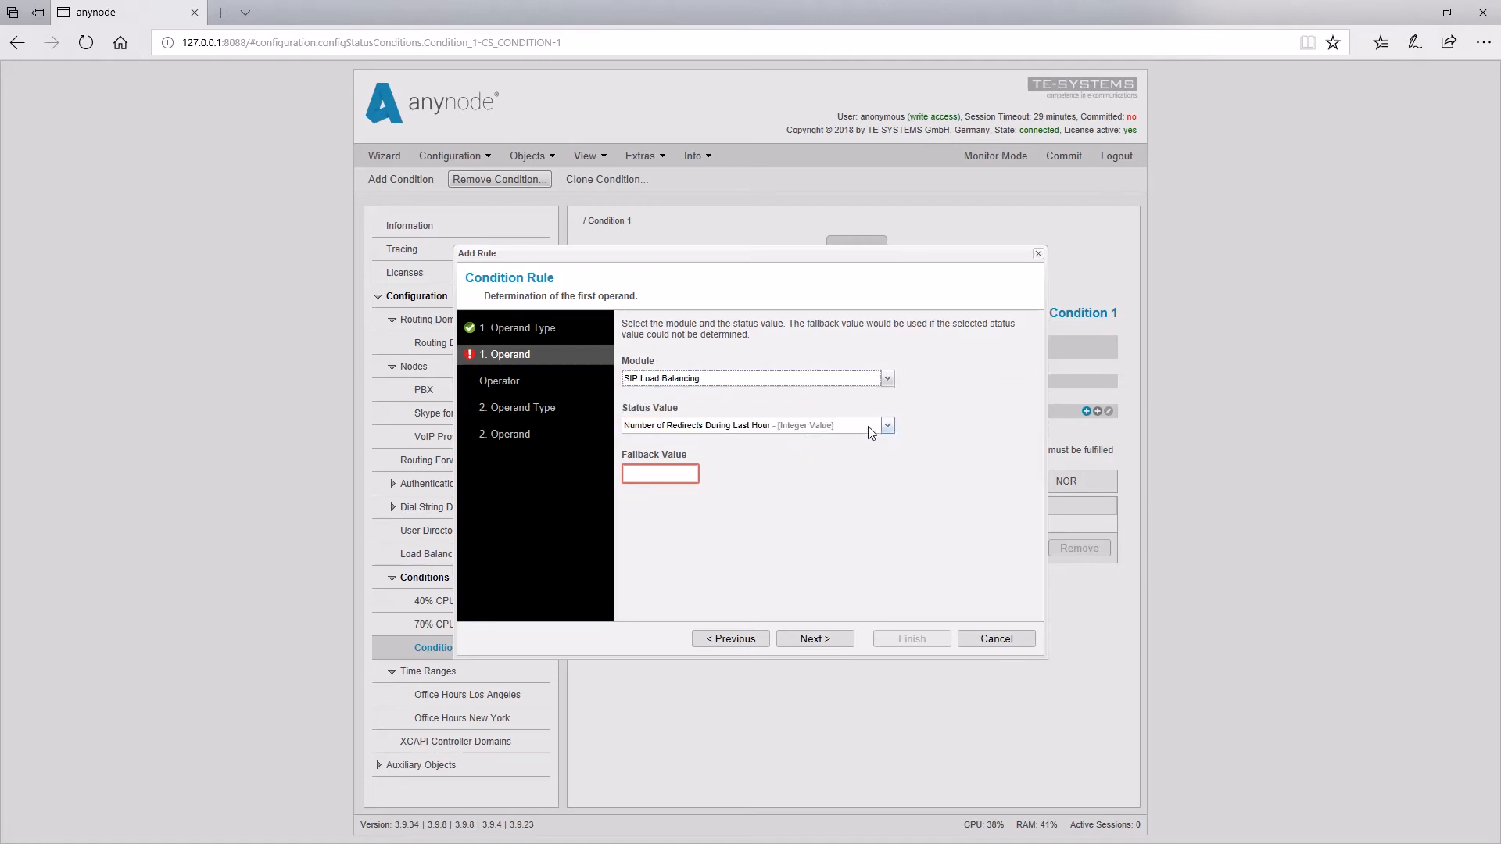
{"action": "left_click", "coordinate": [890, 426]}
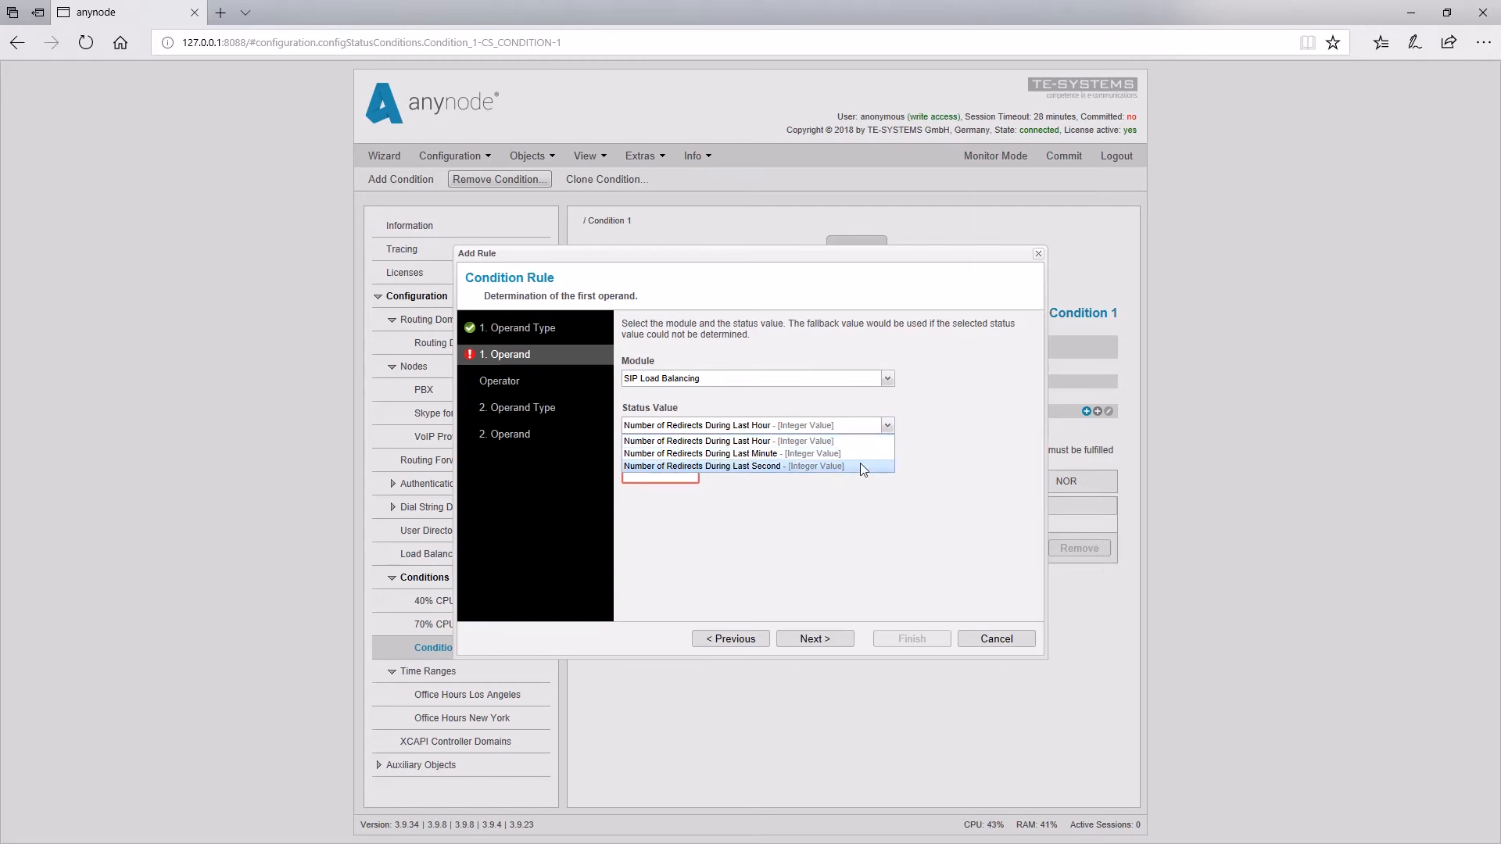
{"action": "left_click", "coordinate": [829, 441]}
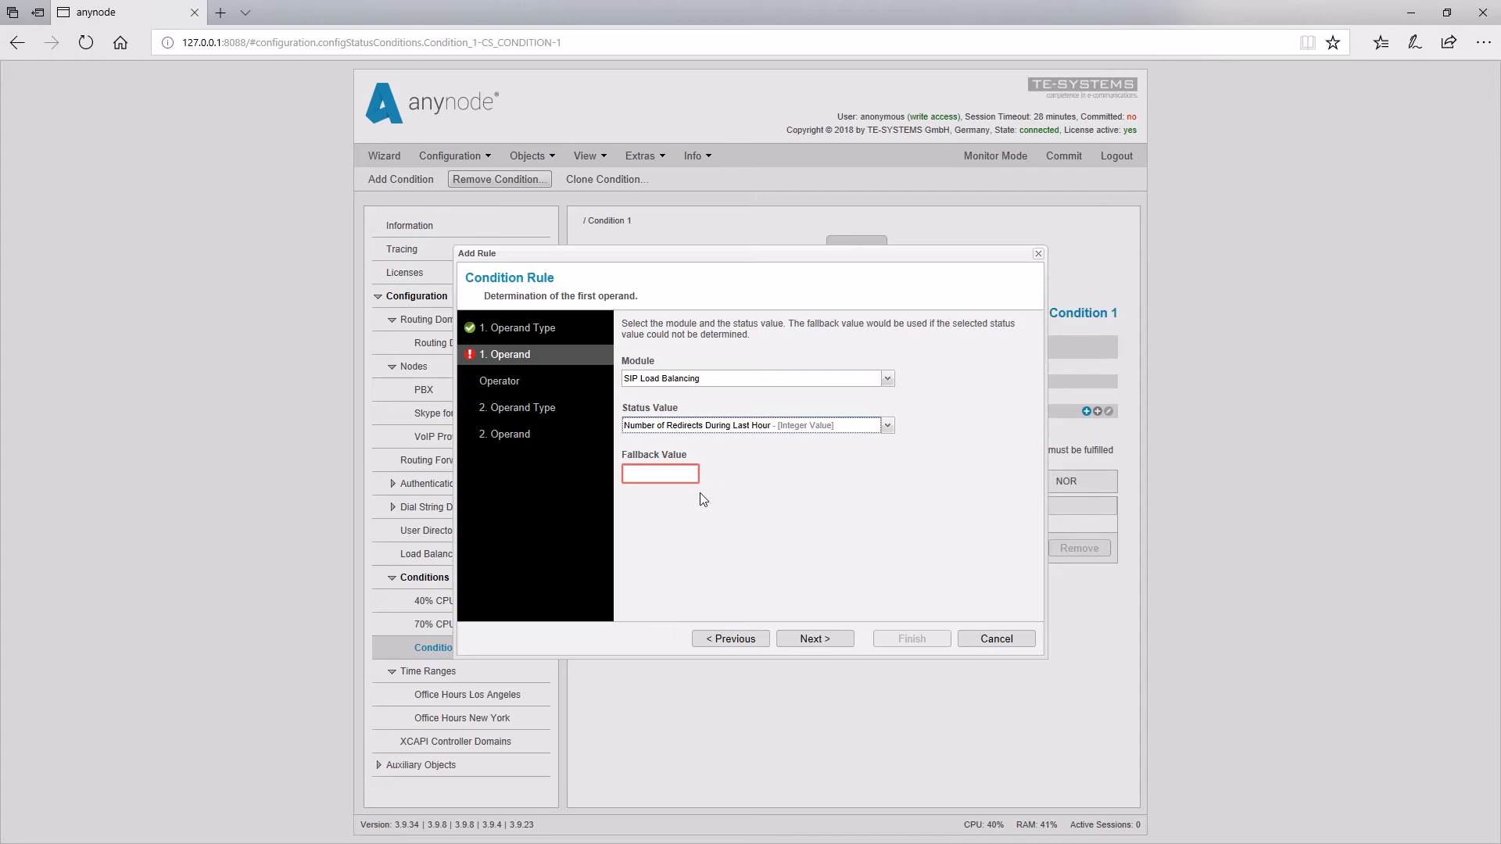
- Set the first operand to the Resource access, file upload and download module's CPU Load with fallback value 80, and proceed to the operator selection
{"action": "left_click", "coordinate": [848, 378]}
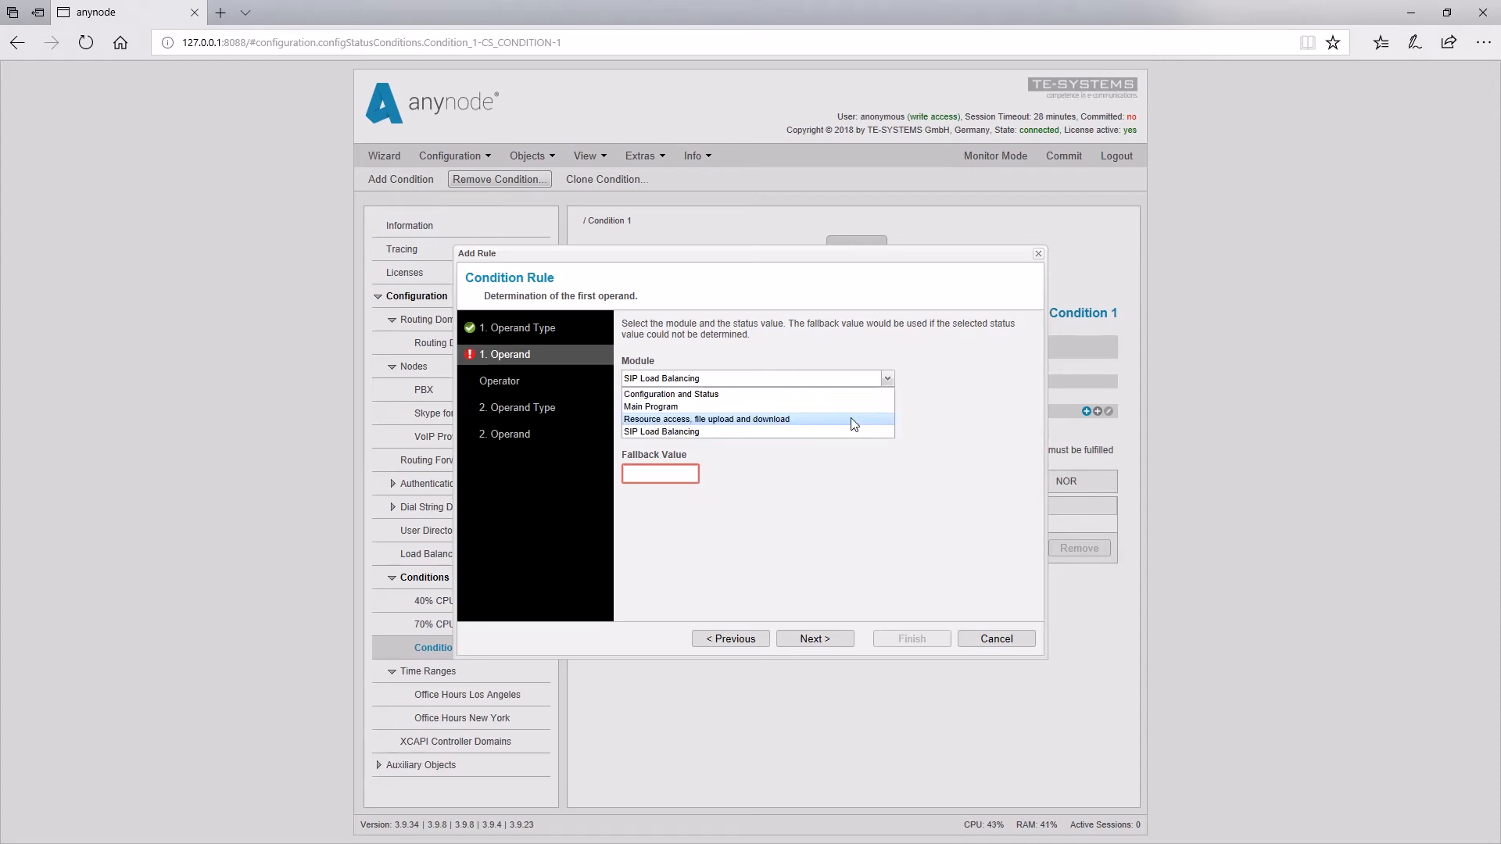
{"action": "left_click", "coordinate": [854, 422]}
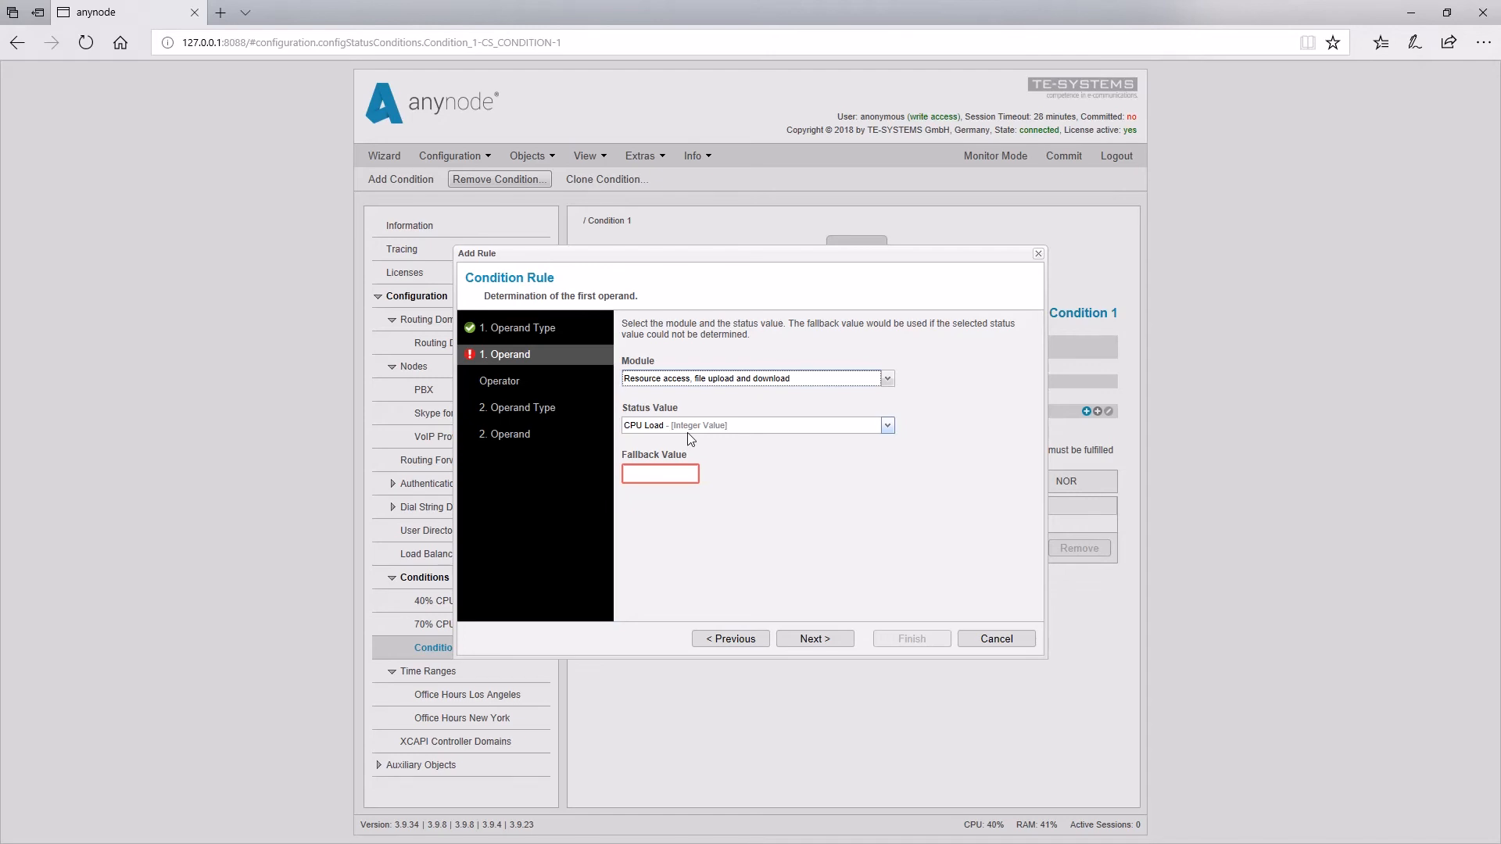
{"action": "left_click", "coordinate": [677, 475]}
{"action": "type", "text": "80"}
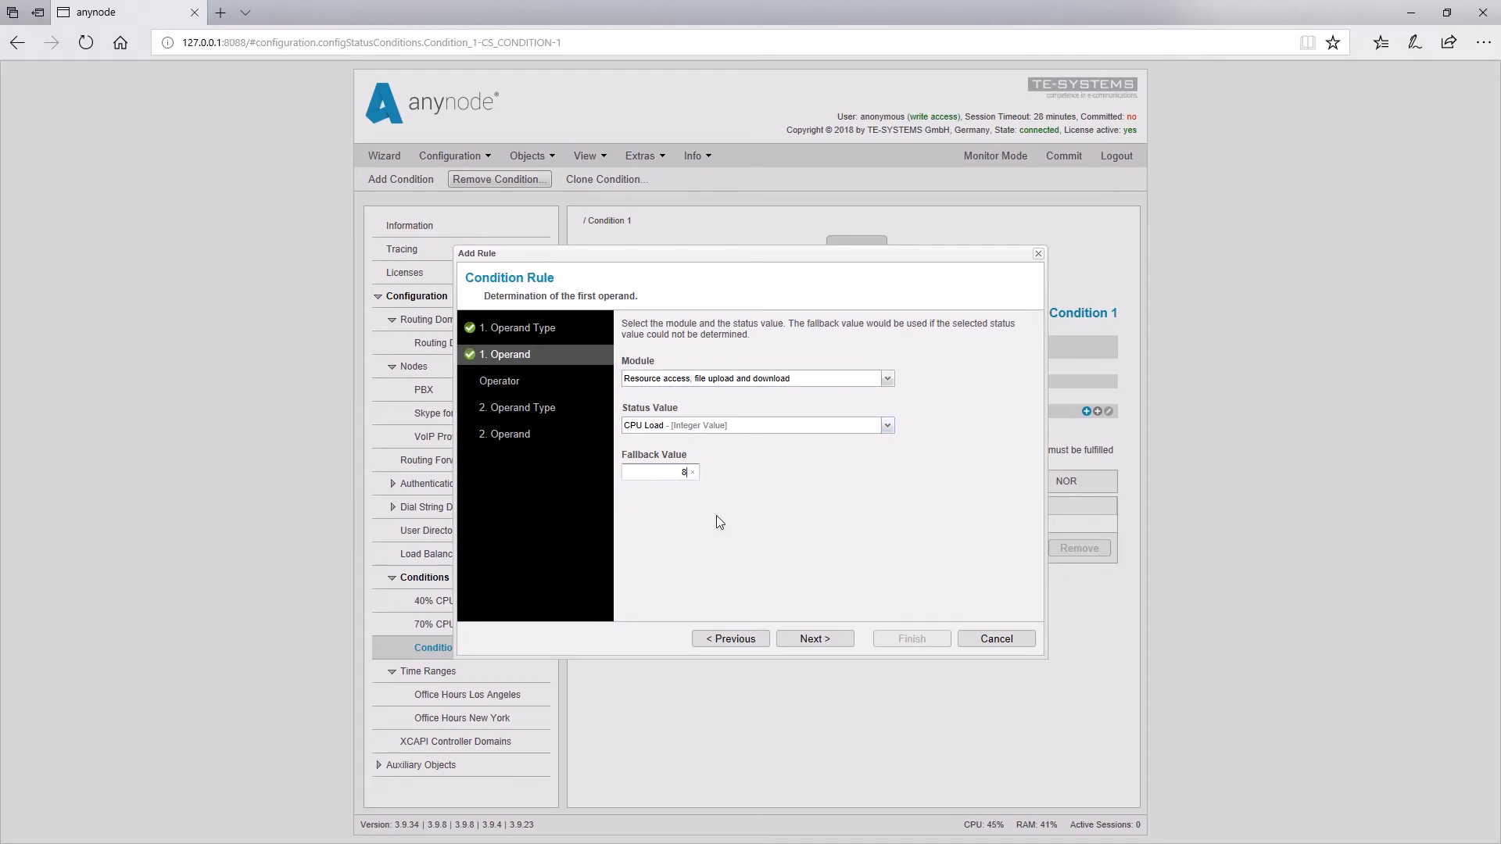
{"action": "left_click", "coordinate": [815, 640]}
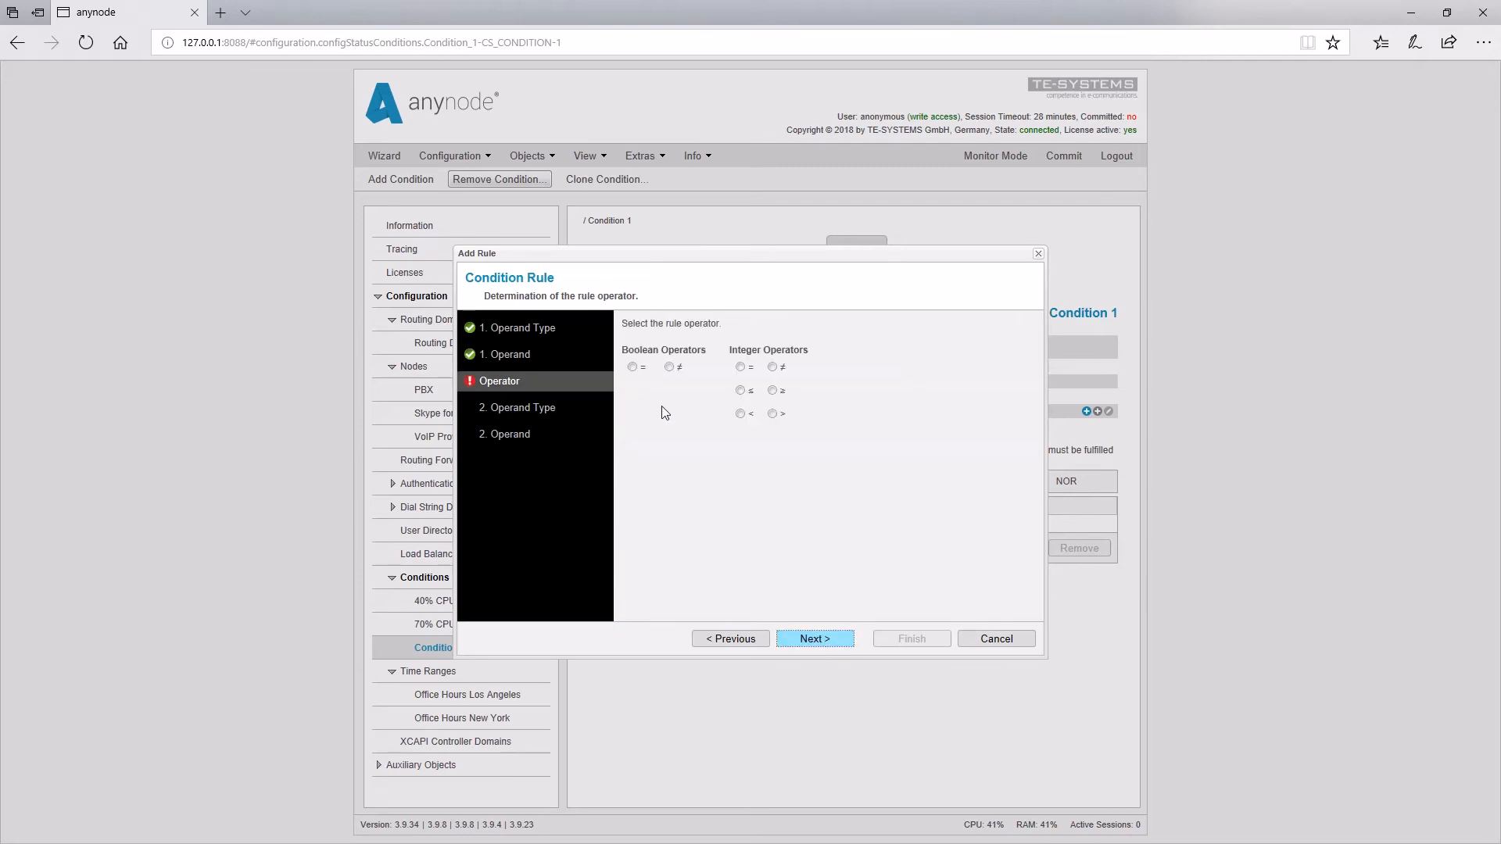
- Complete the CPU Load rule with the integer operator ≥ and the constant value 70 as second operand
{"action": "left_click", "coordinate": [773, 390]}
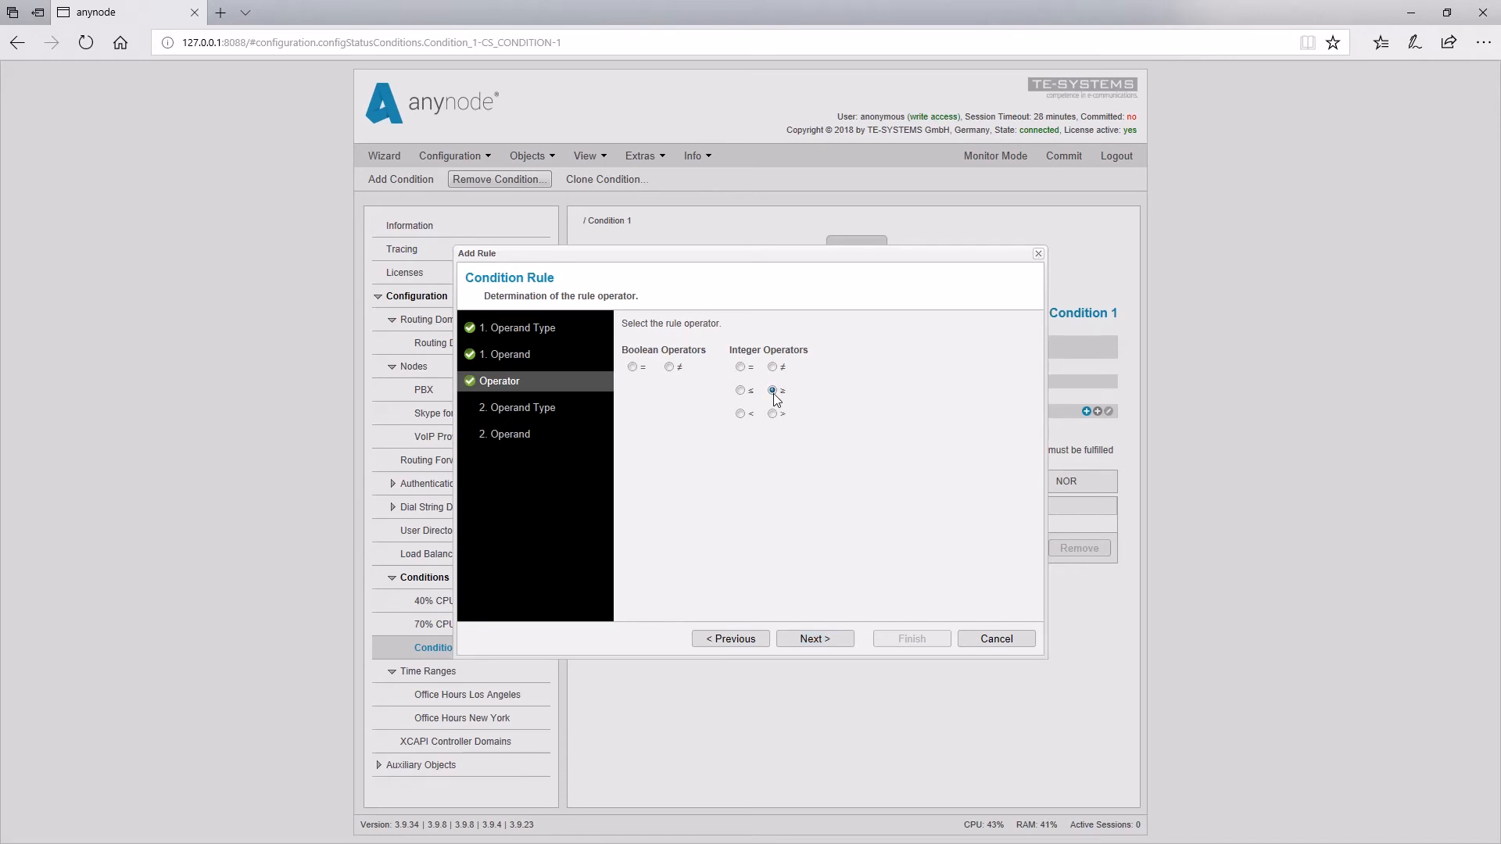
{"action": "left_click", "coordinate": [815, 640]}
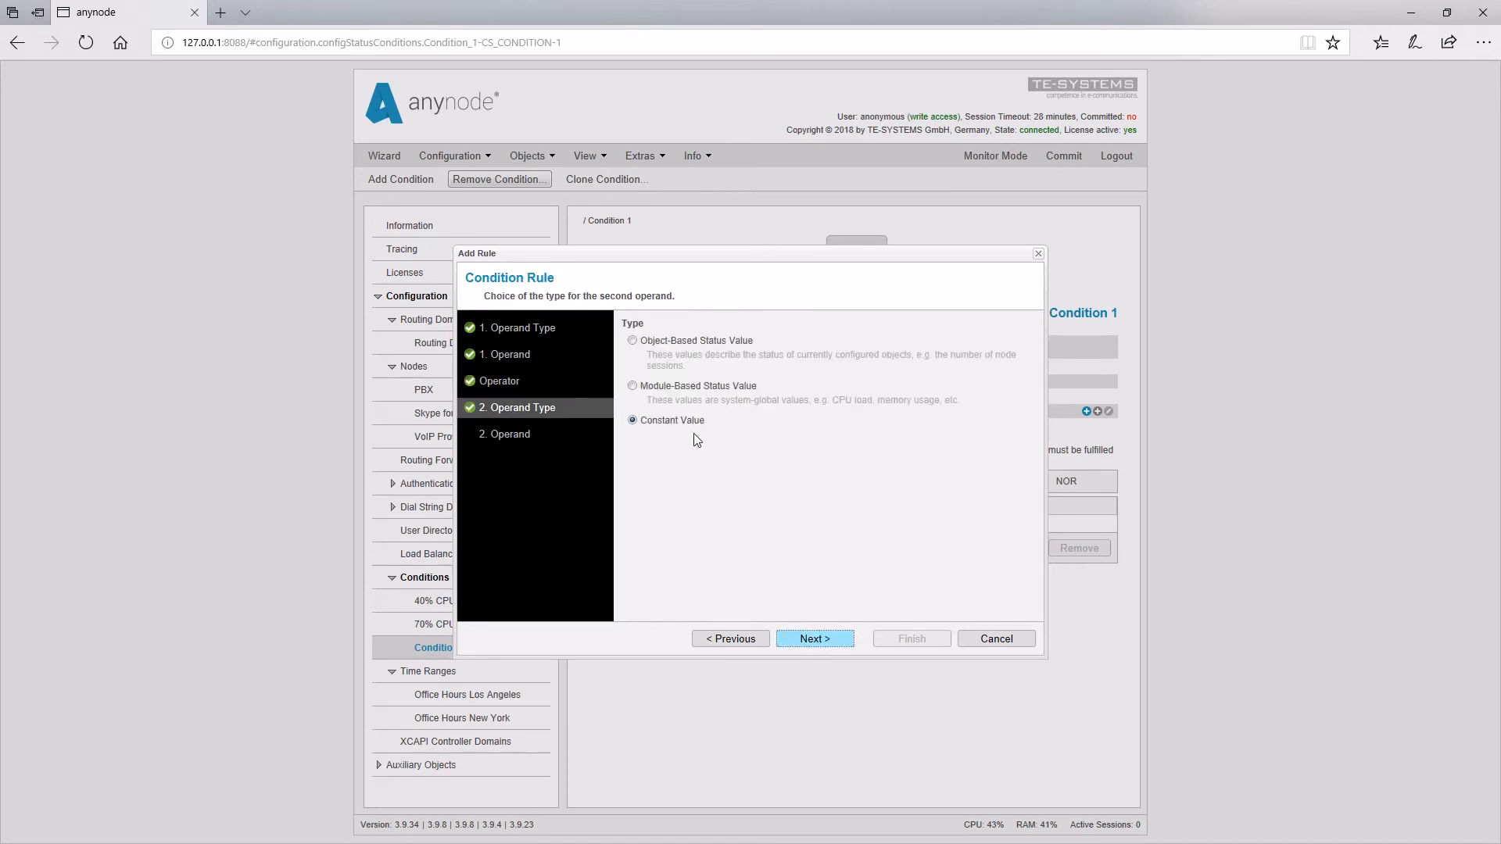
{"action": "left_click", "coordinate": [821, 639]}
{"action": "type", "text": "70"}
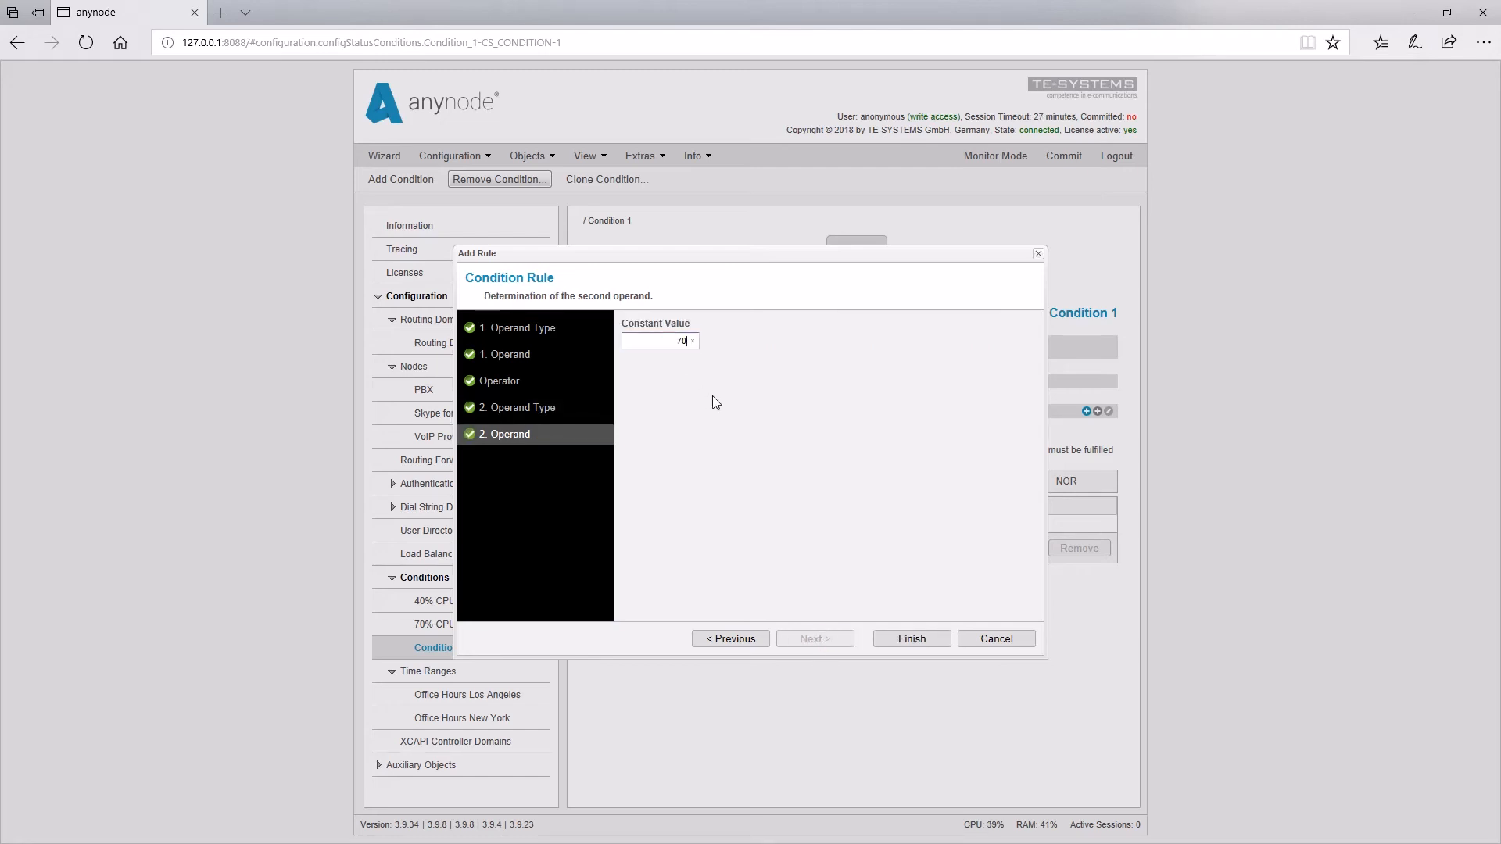
{"action": "left_click", "coordinate": [920, 644]}
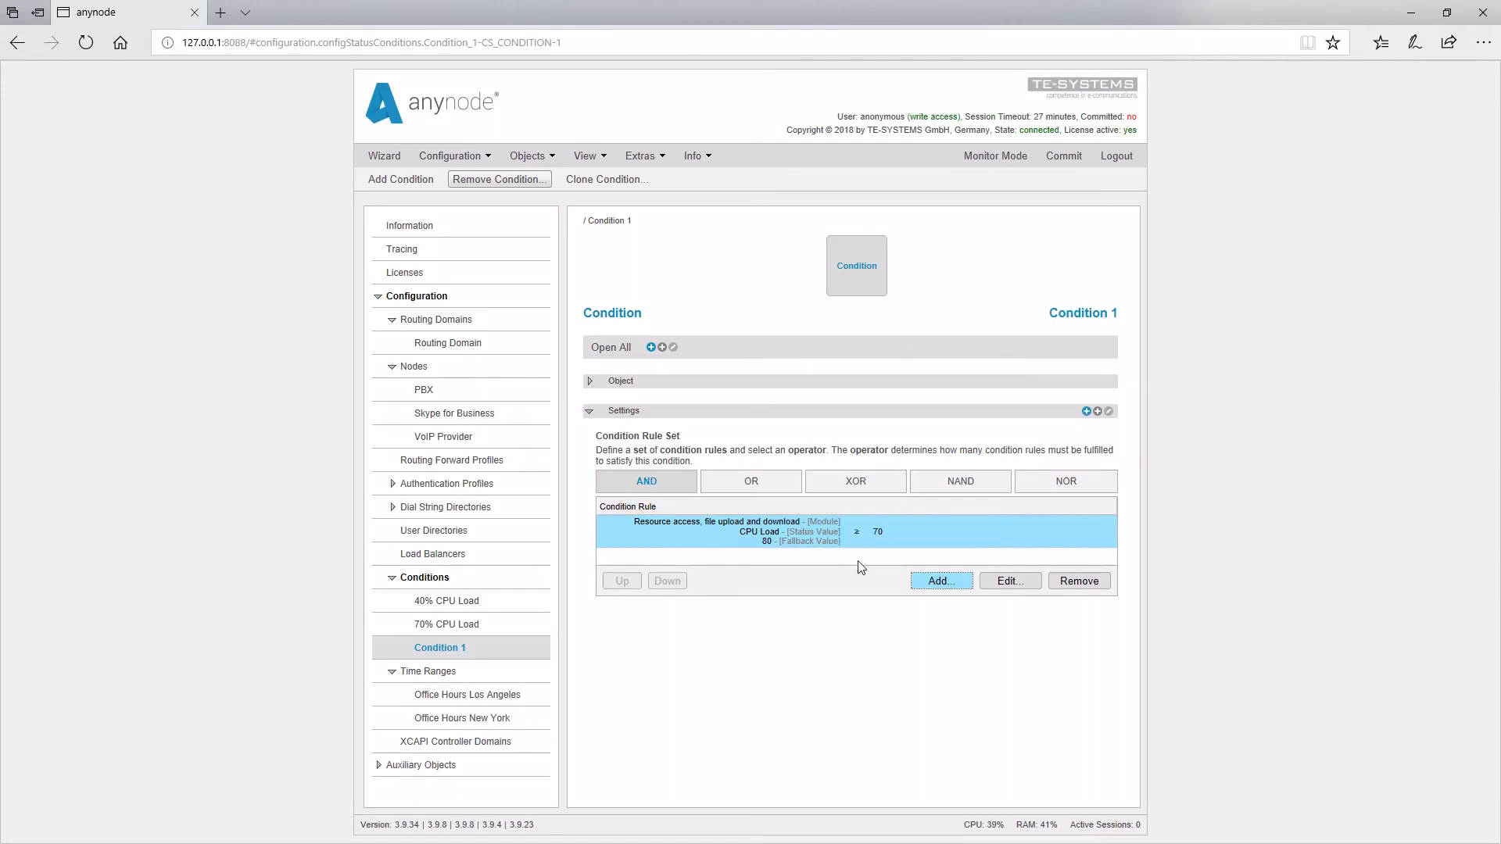
- Remove the CPU Load rule and start an object-based one using Office Hours New York's Triggered status with fallback value False
{"action": "left_click", "coordinate": [1093, 583]}
{"action": "left_click", "coordinate": [720, 482]}
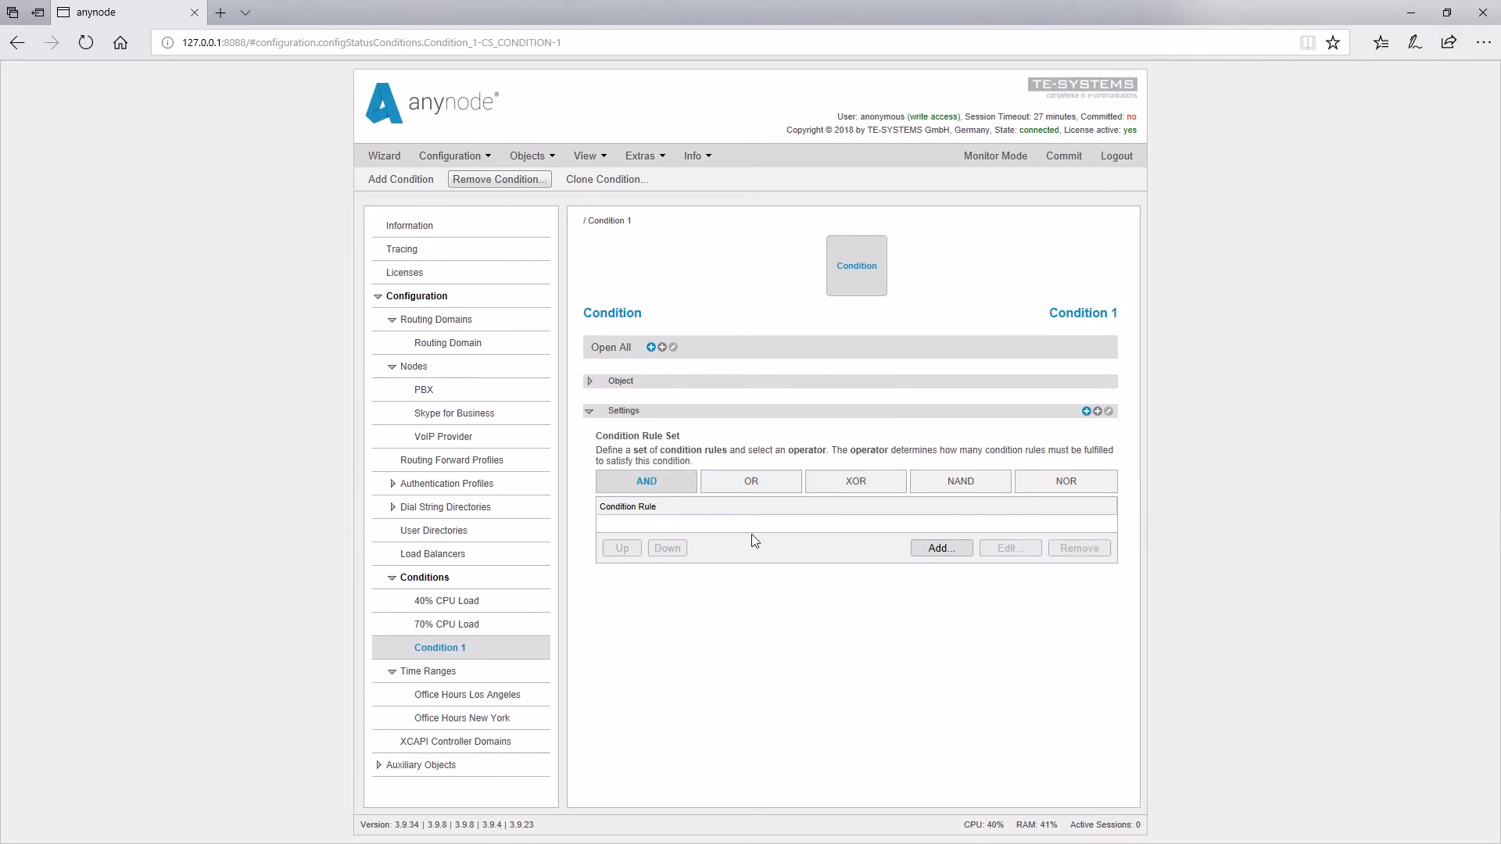
{"action": "left_click", "coordinate": [940, 548]}
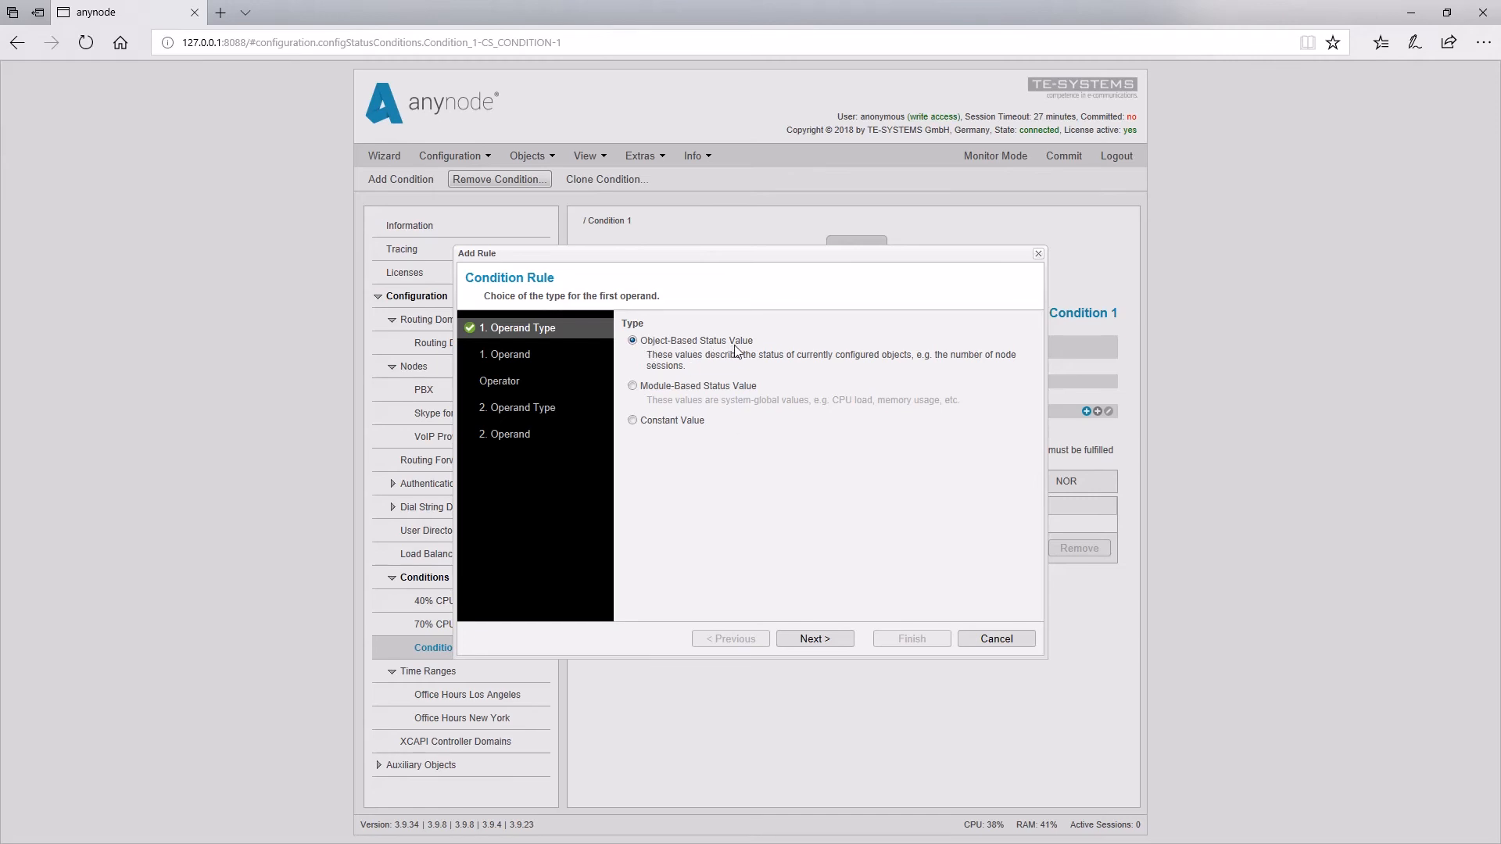
{"action": "left_click", "coordinate": [824, 642]}
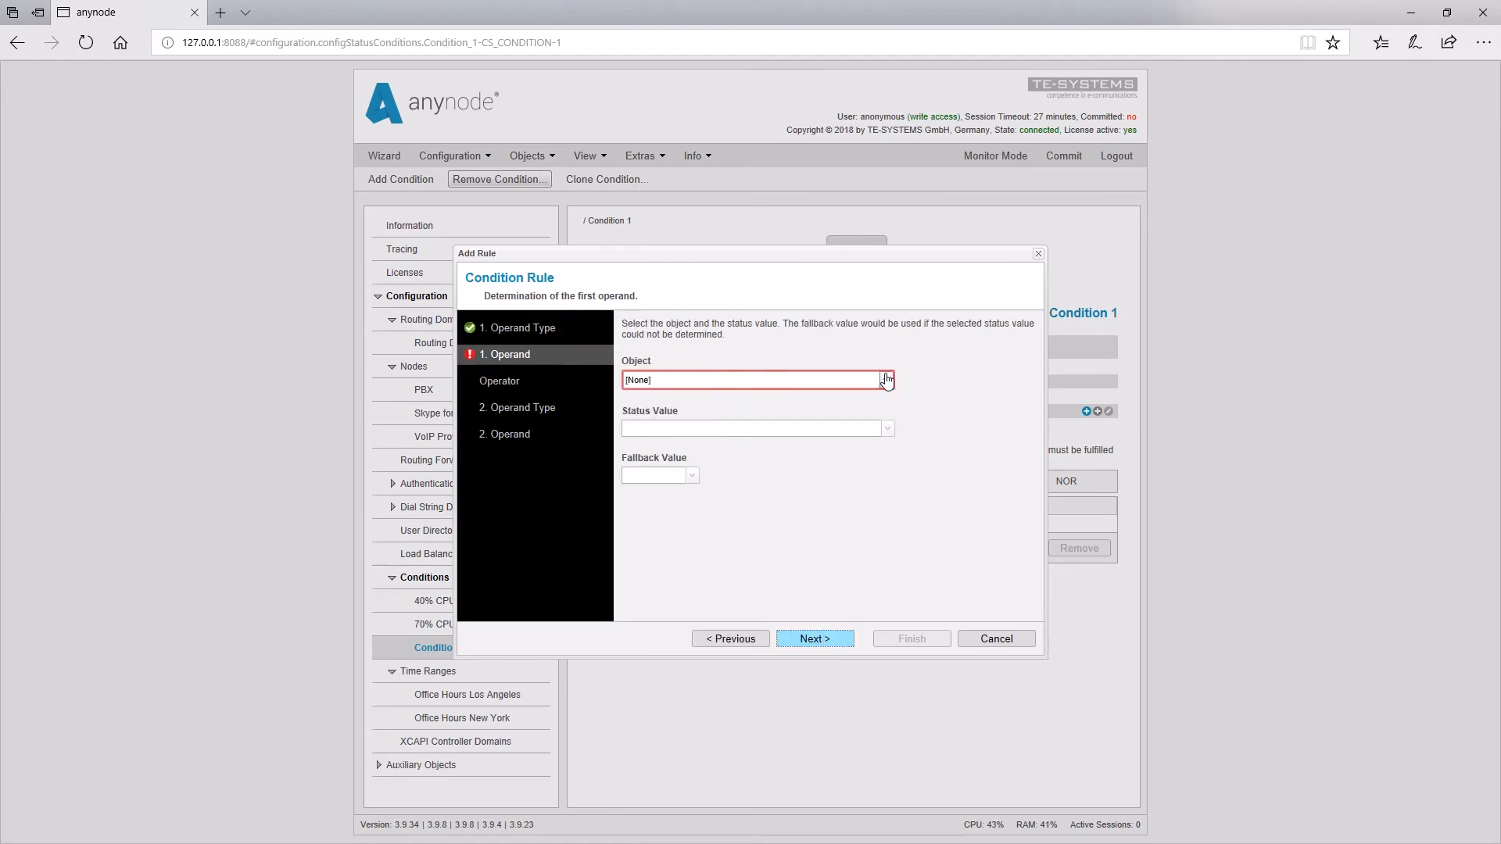
{"action": "left_click", "coordinate": [887, 381]}
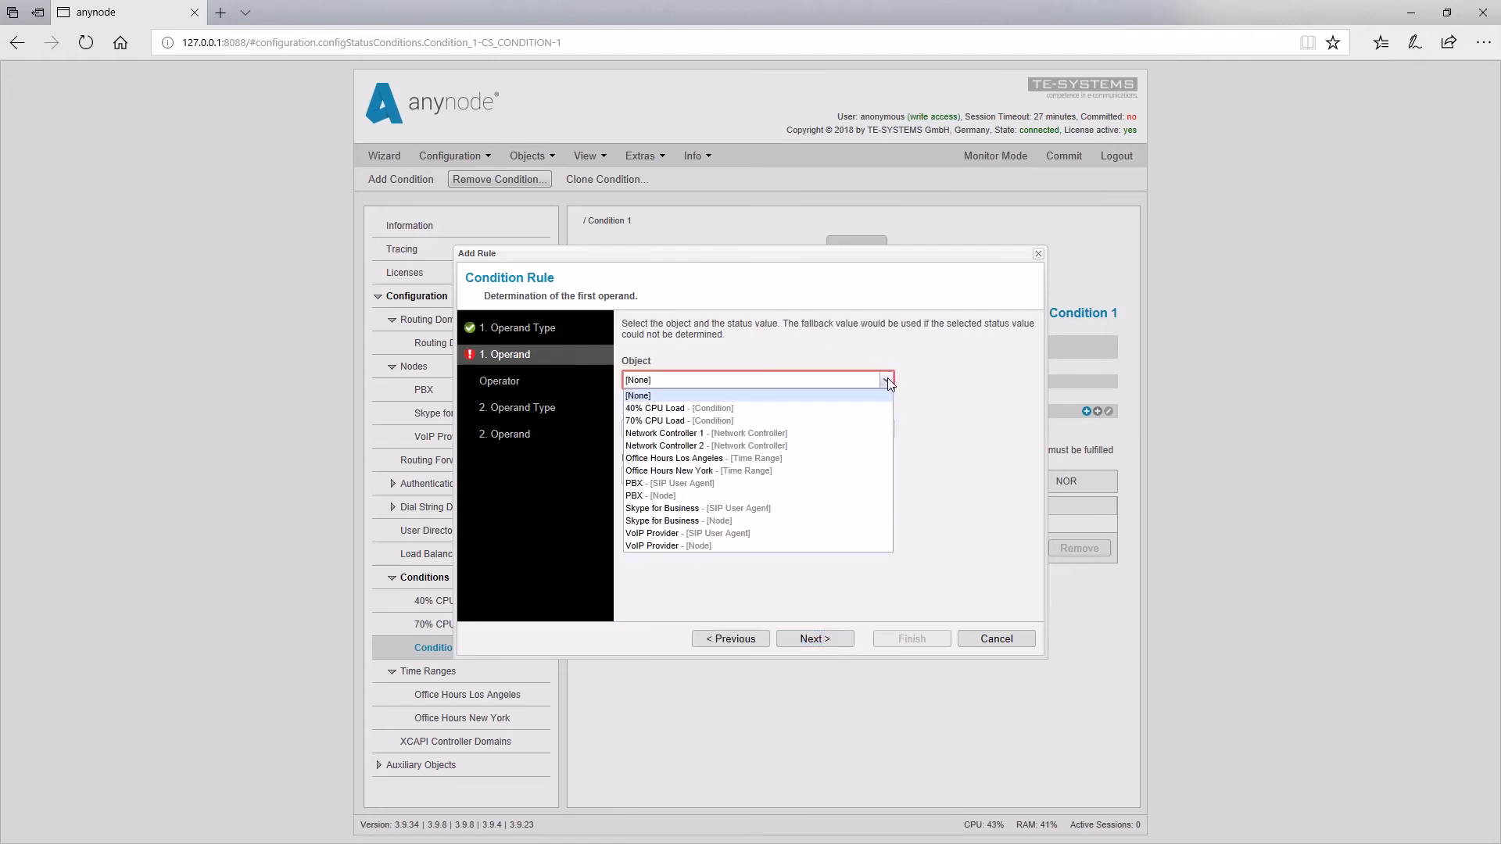
{"action": "left_click", "coordinate": [789, 471]}
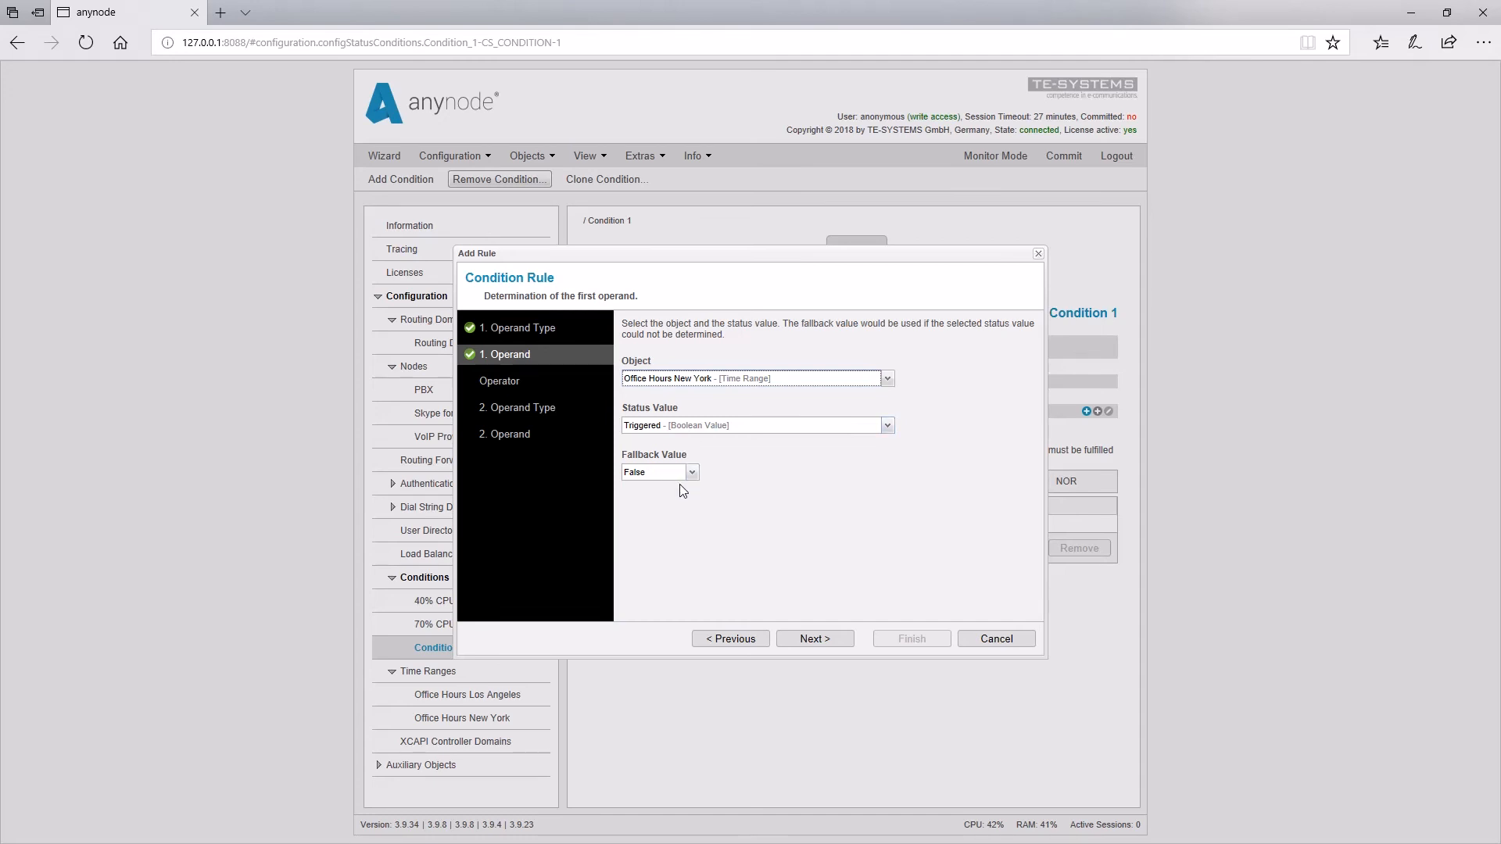
{"action": "left_click", "coordinate": [812, 640]}
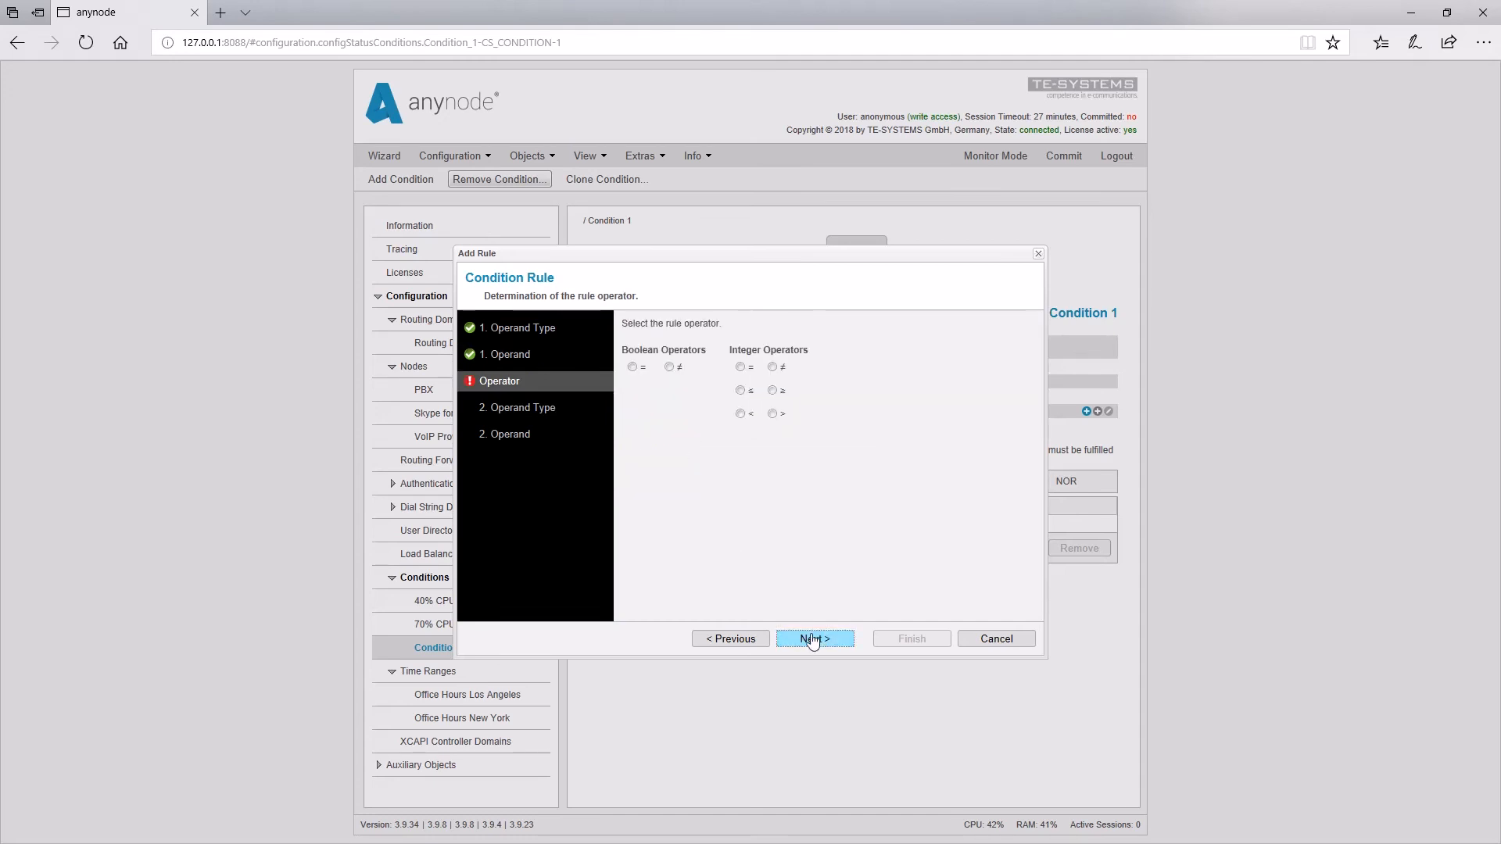
- Complete the office-hours rule with the Boolean operator = and the constant value True as second operand
{"action": "left_click", "coordinate": [631, 367]}
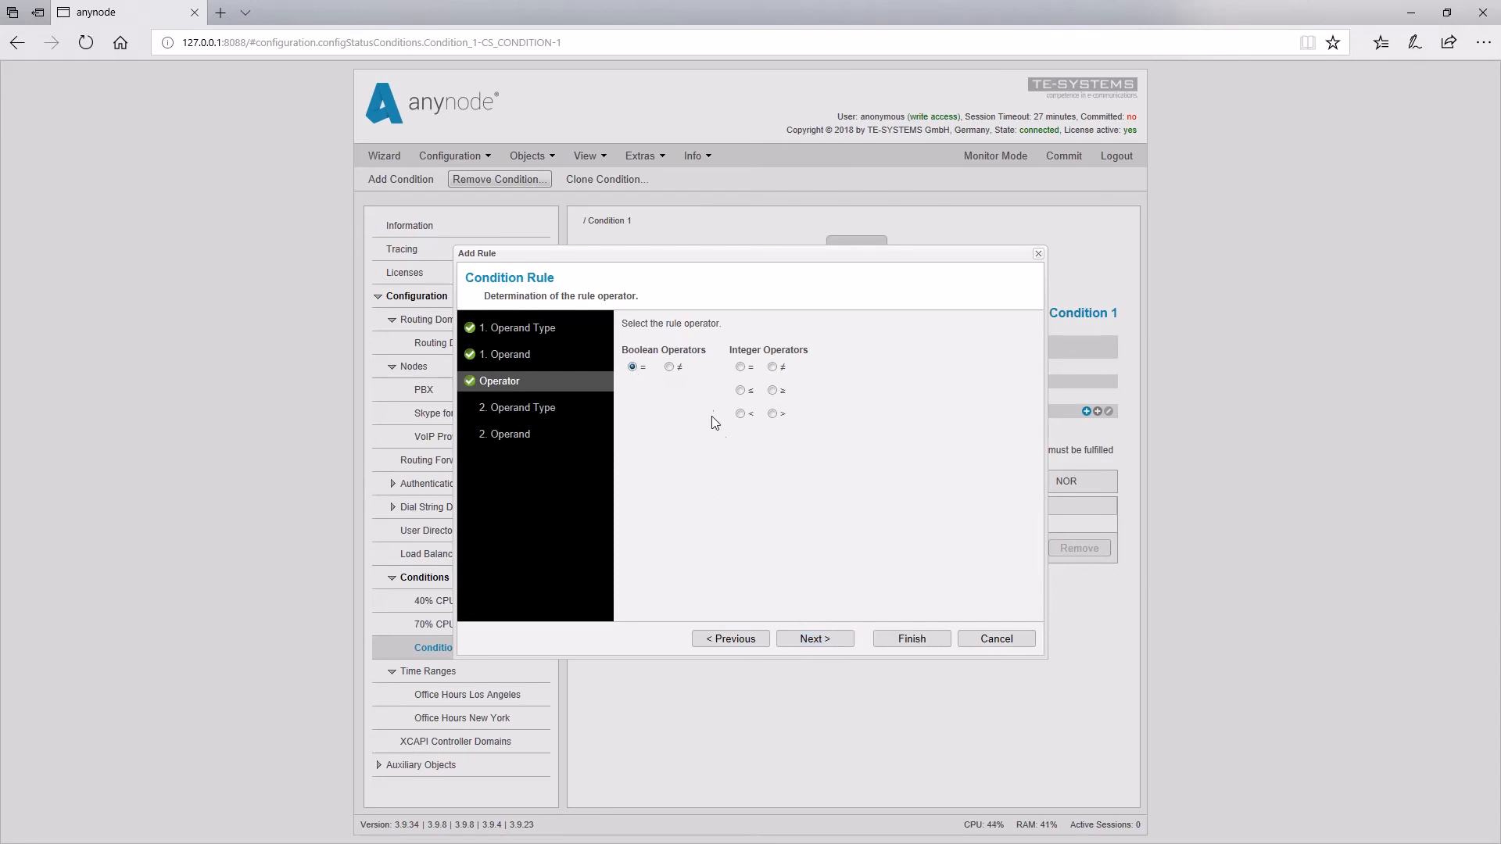
{"action": "left_click", "coordinate": [824, 642]}
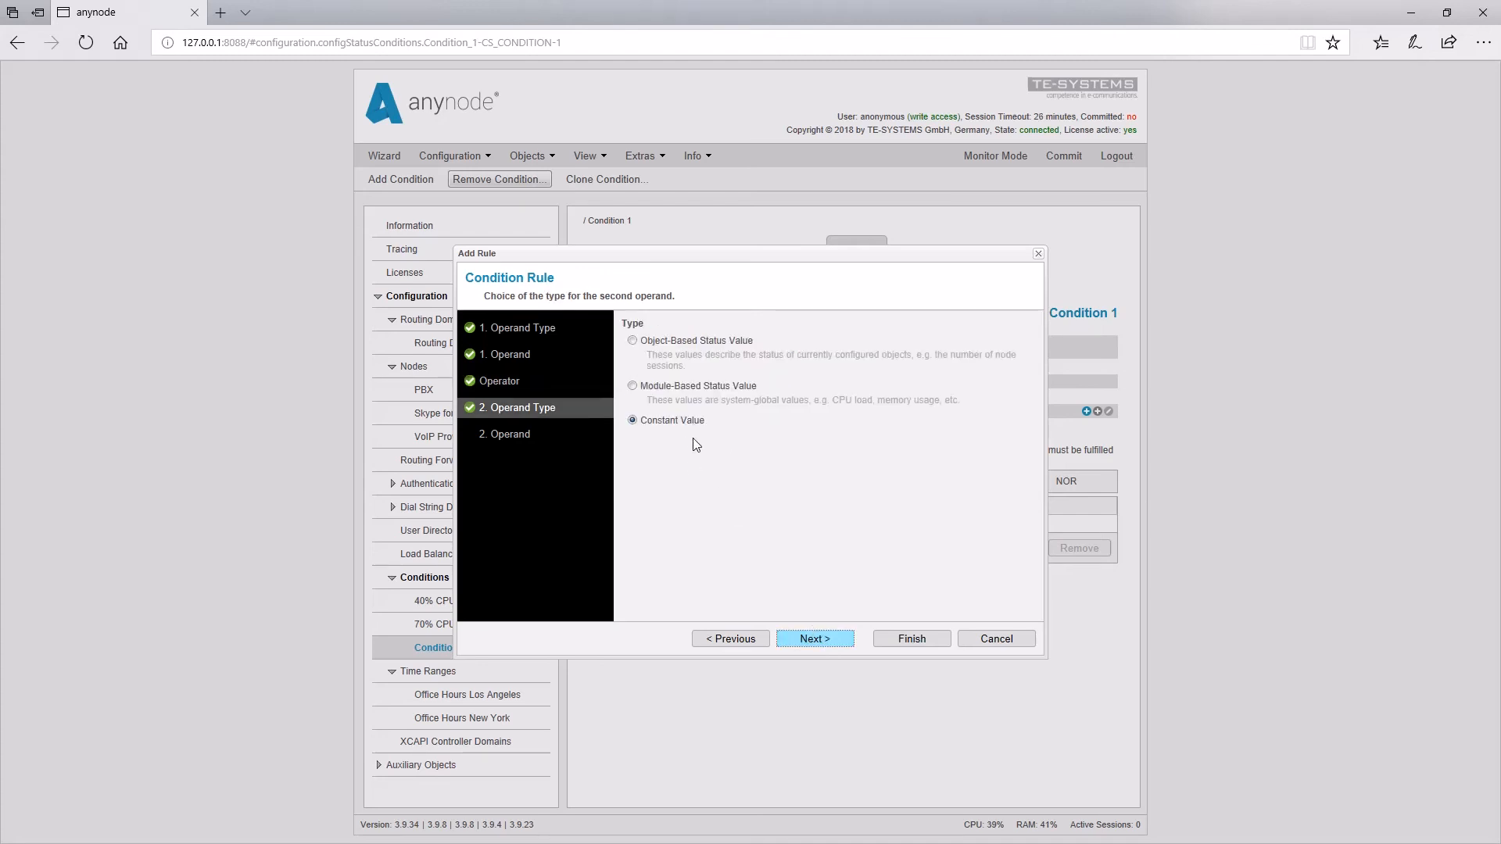
{"action": "left_click", "coordinate": [815, 638]}
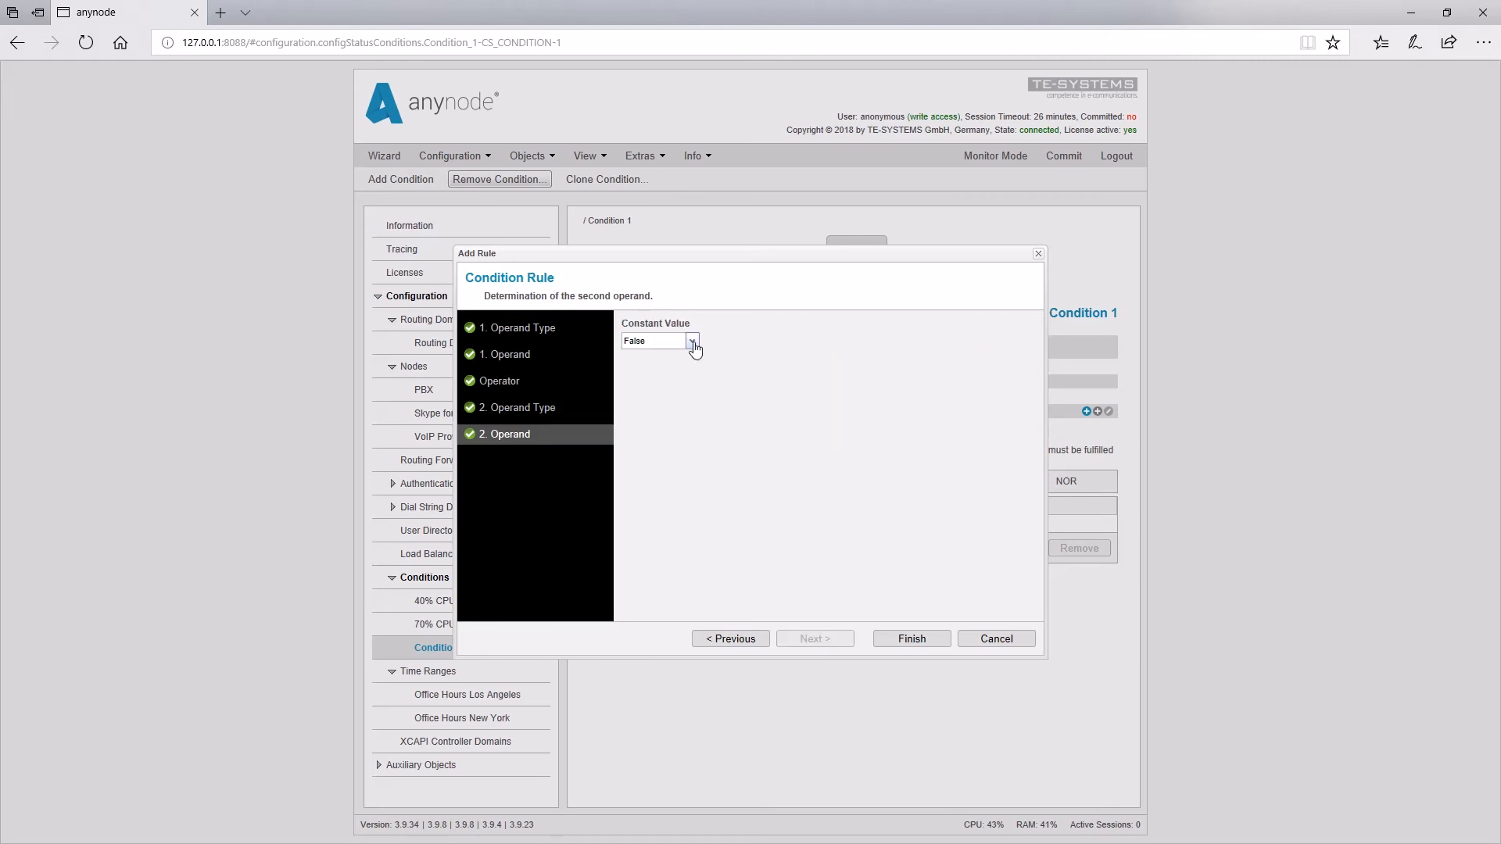
{"action": "left_click", "coordinate": [691, 343]}
{"action": "left_click", "coordinate": [648, 358]}
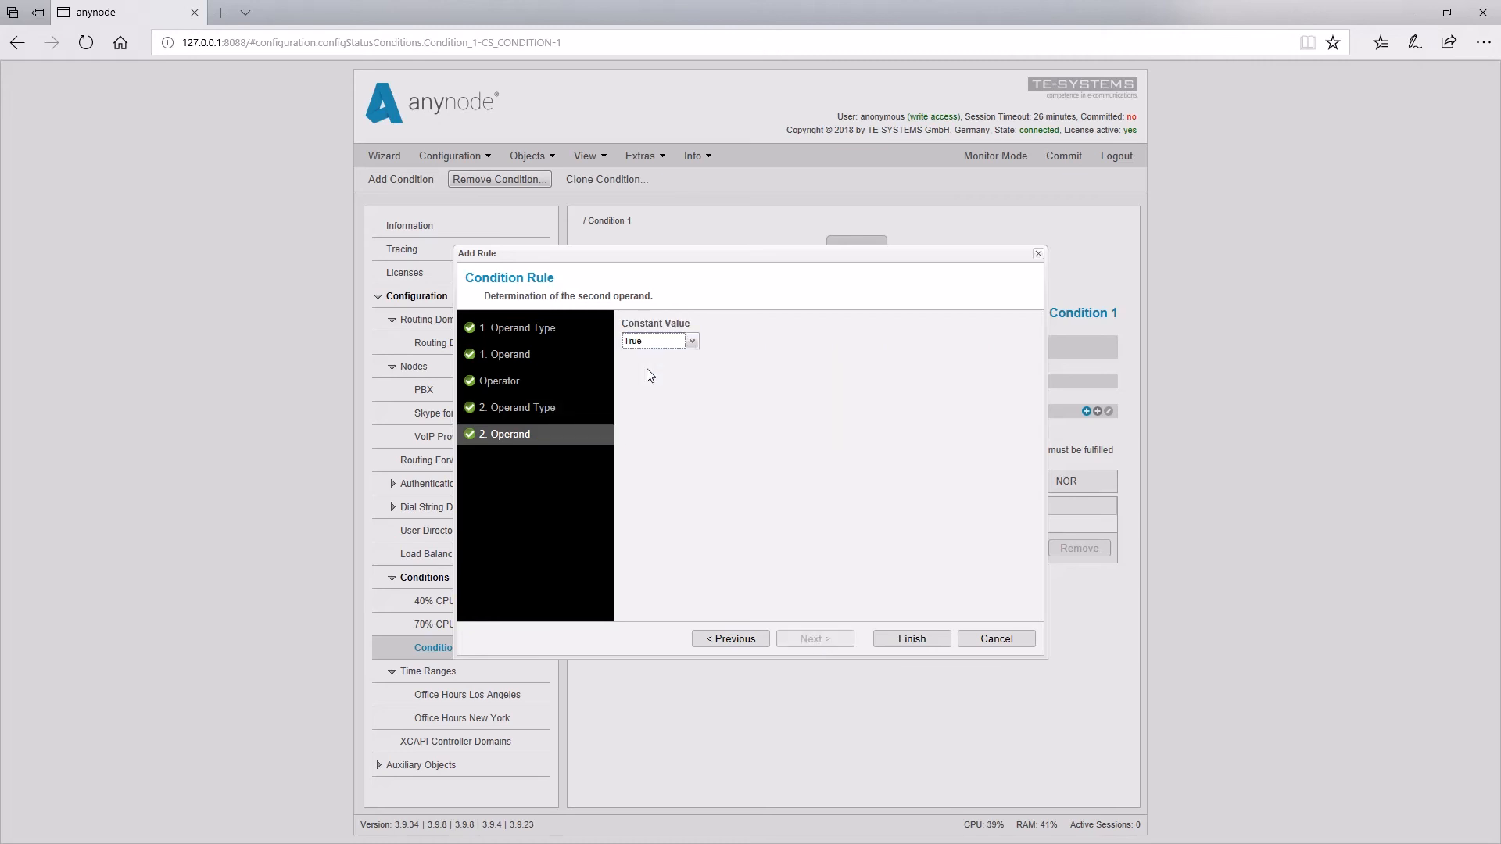
{"action": "left_click", "coordinate": [916, 639]}
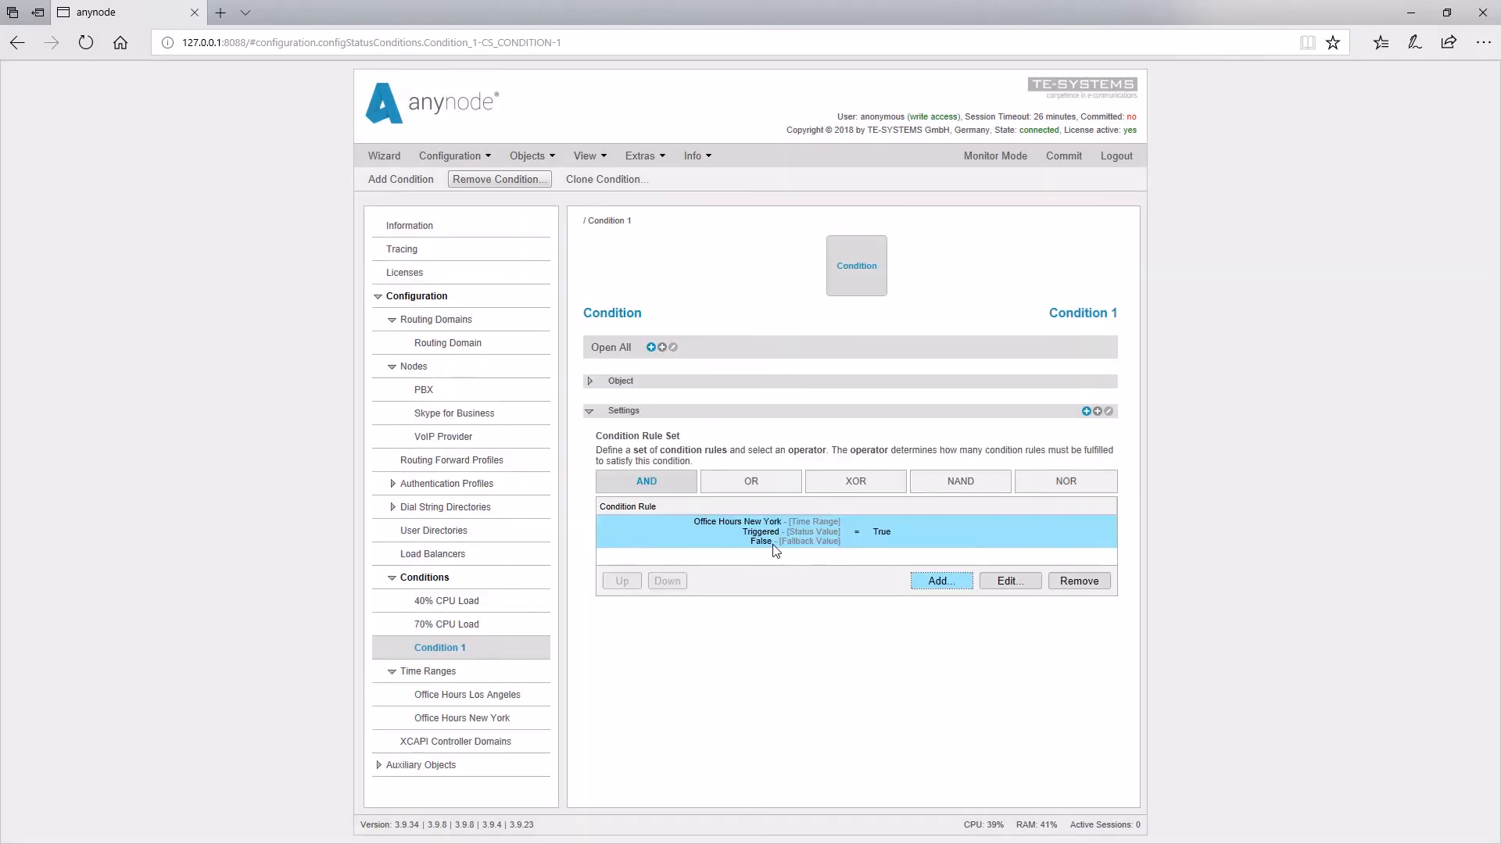
- Rename the condition as Office Hours New York in its object settings
{"action": "left_click", "coordinate": [591, 383]}
{"action": "triple_click", "coordinate": [667, 424]}
{"action": "key", "text": "BackSpace"}
{"action": "type", "text": "Office Hours New York"}
{"action": "left_click", "coordinate": [624, 442]}
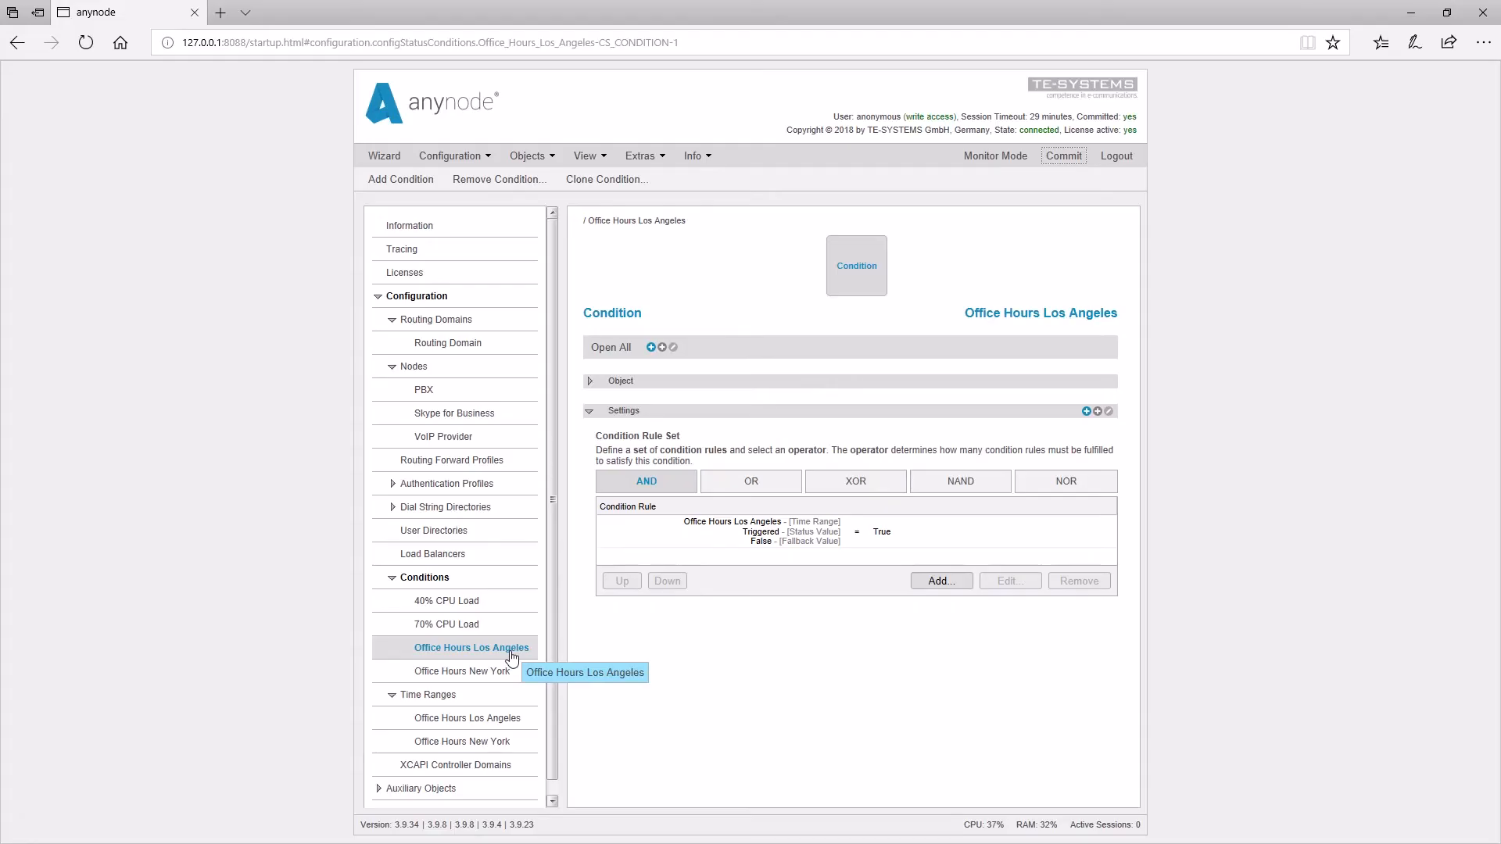
- Start a new route in the Routing Domain with a filter matching the destination dial string by the copied phone number as prefix
{"action": "left_click", "coordinate": [431, 348]}
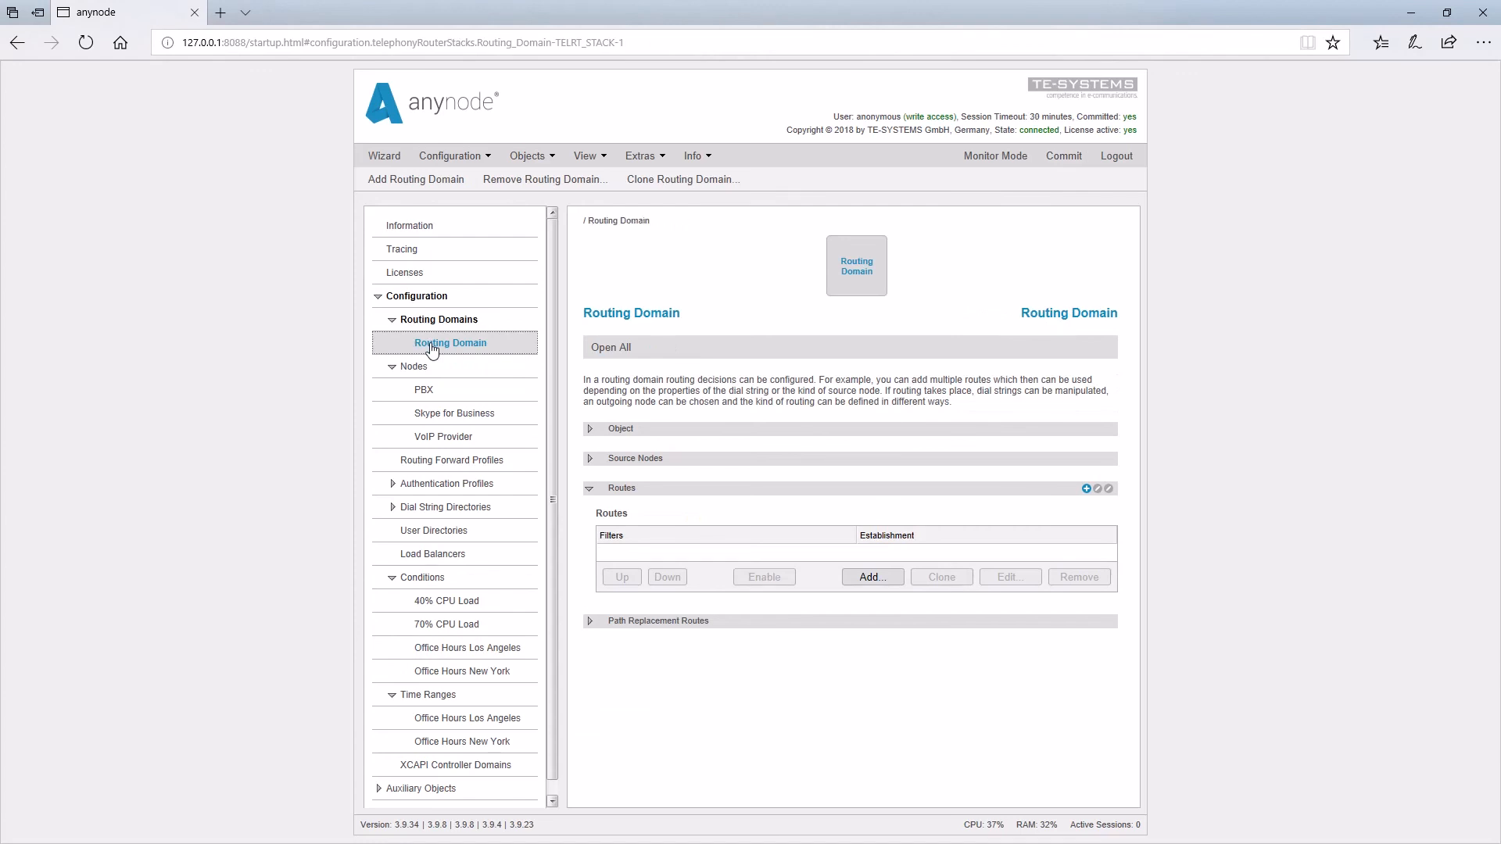
{"action": "left_click", "coordinate": [872, 578]}
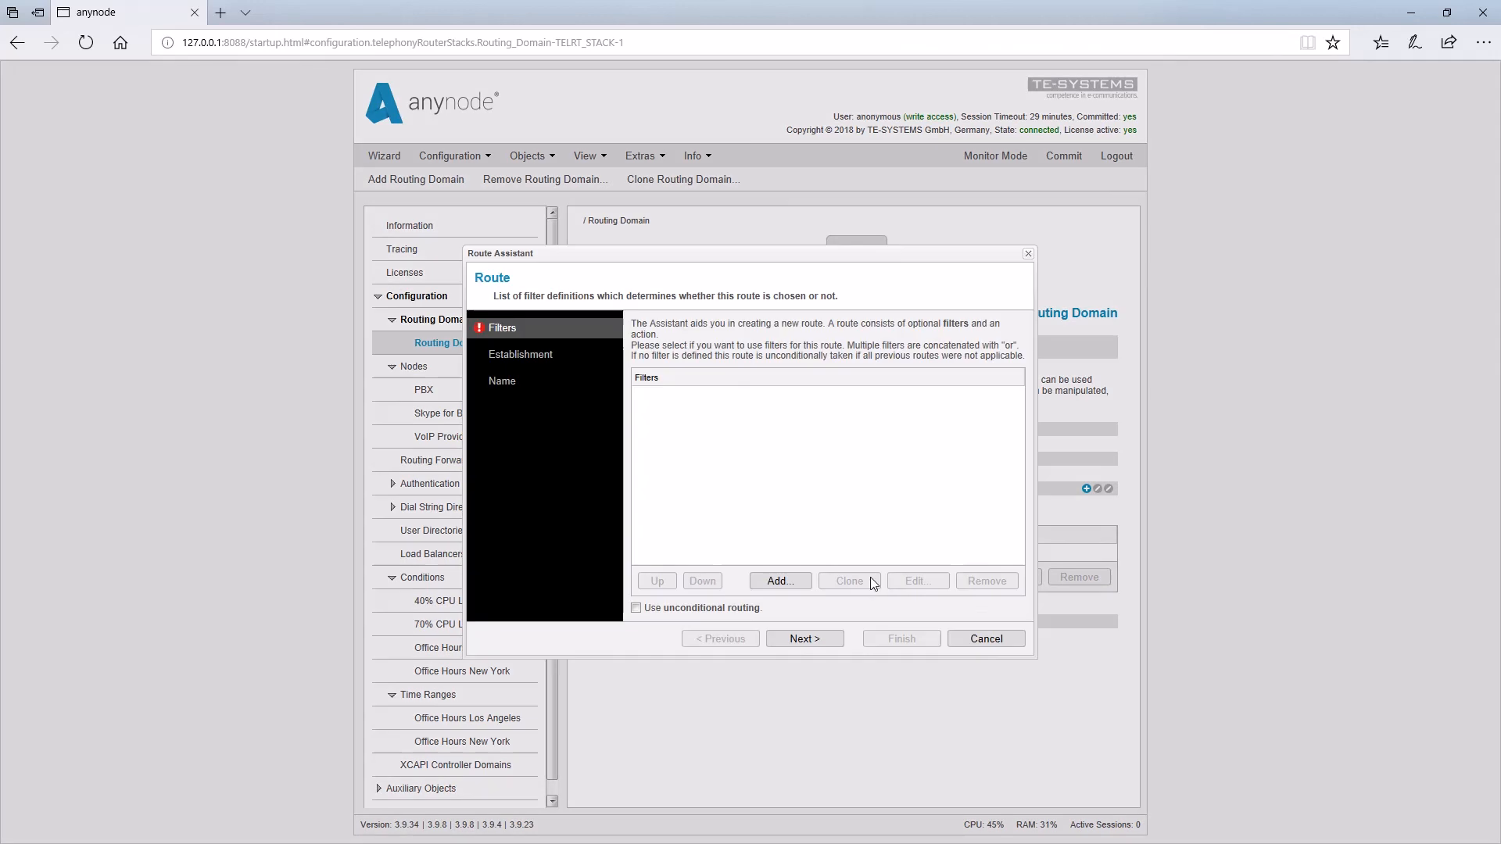
{"action": "left_click", "coordinate": [778, 582]}
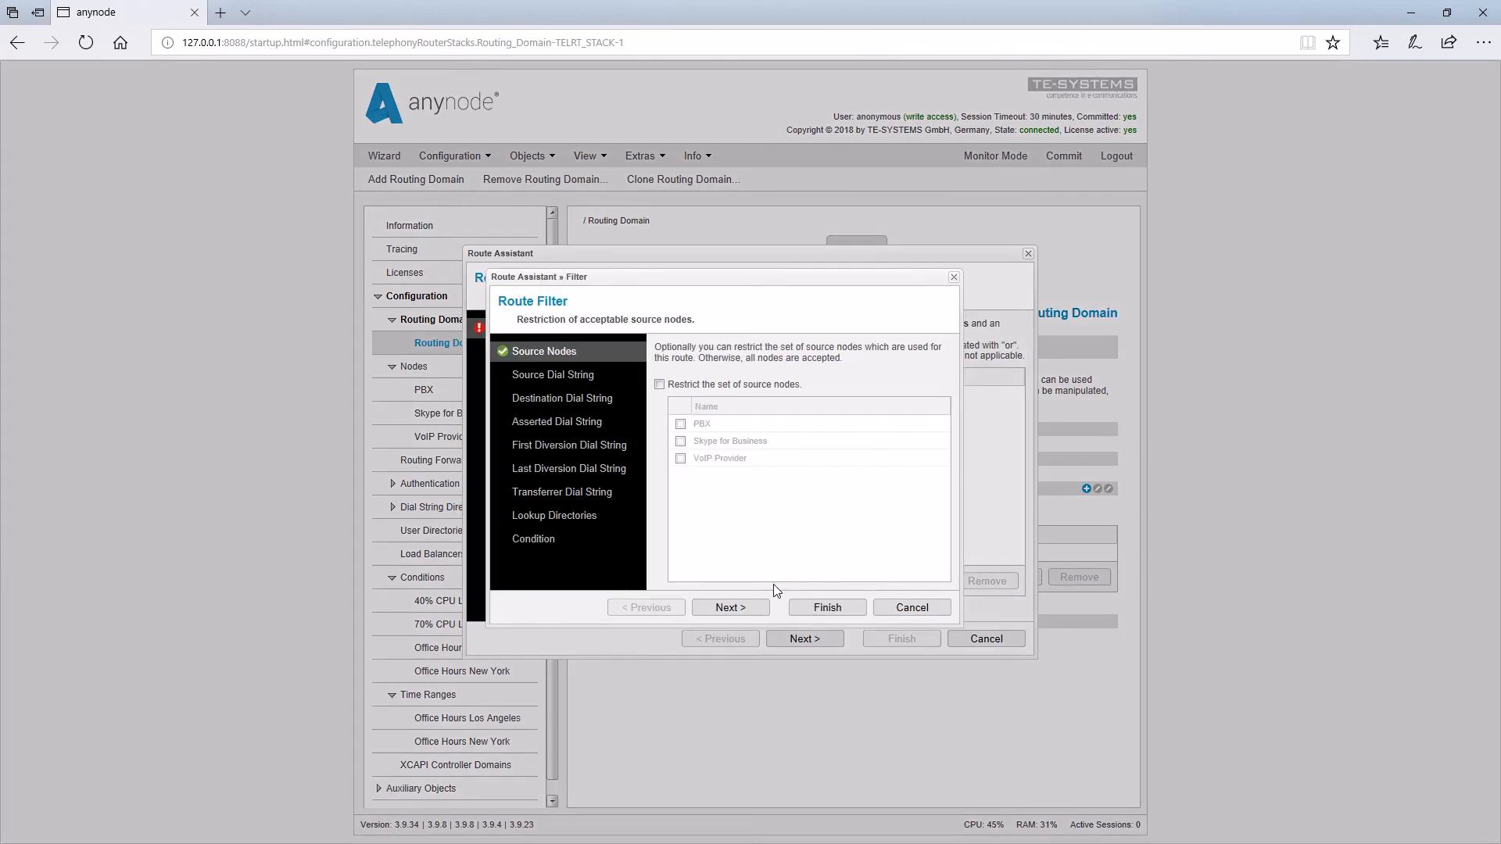
{"action": "left_click", "coordinate": [566, 399]}
{"action": "left_click", "coordinate": [903, 566]}
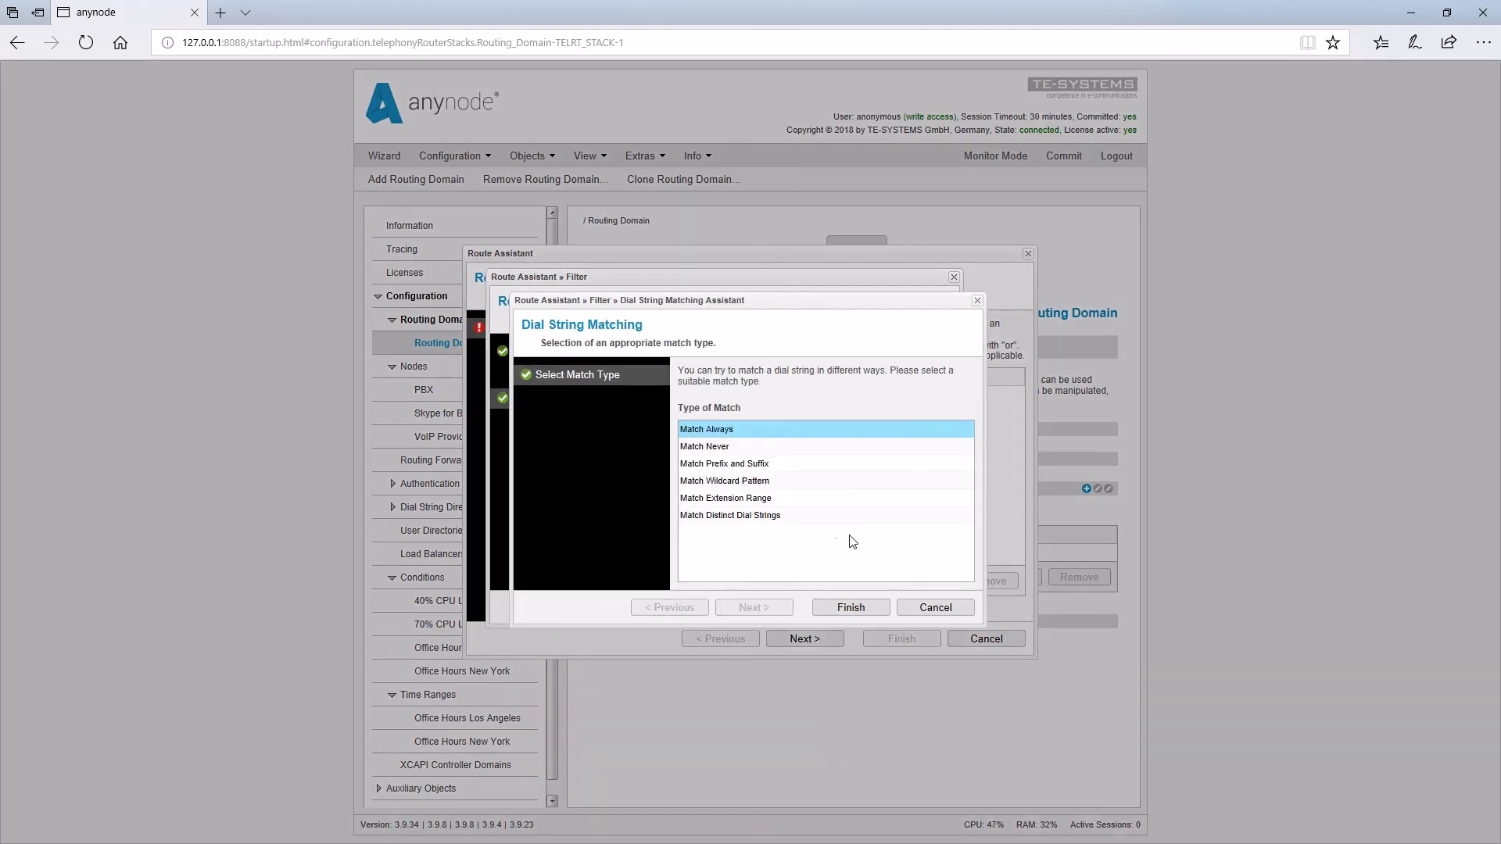
{"action": "left_click", "coordinate": [743, 466]}
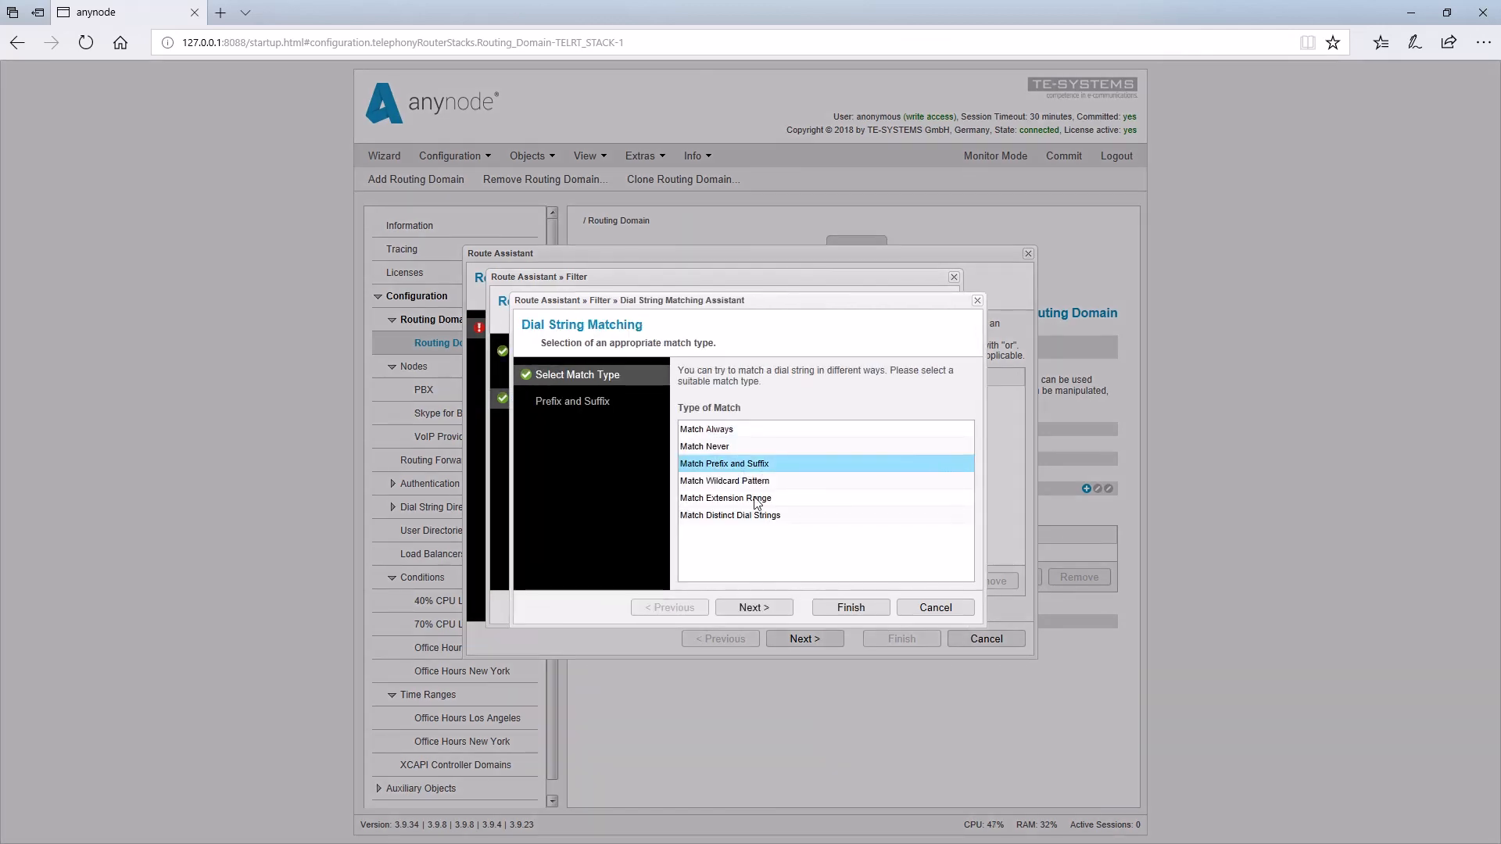
{"action": "left_click", "coordinate": [773, 608]}
{"action": "key", "text": "ctrl+v"}
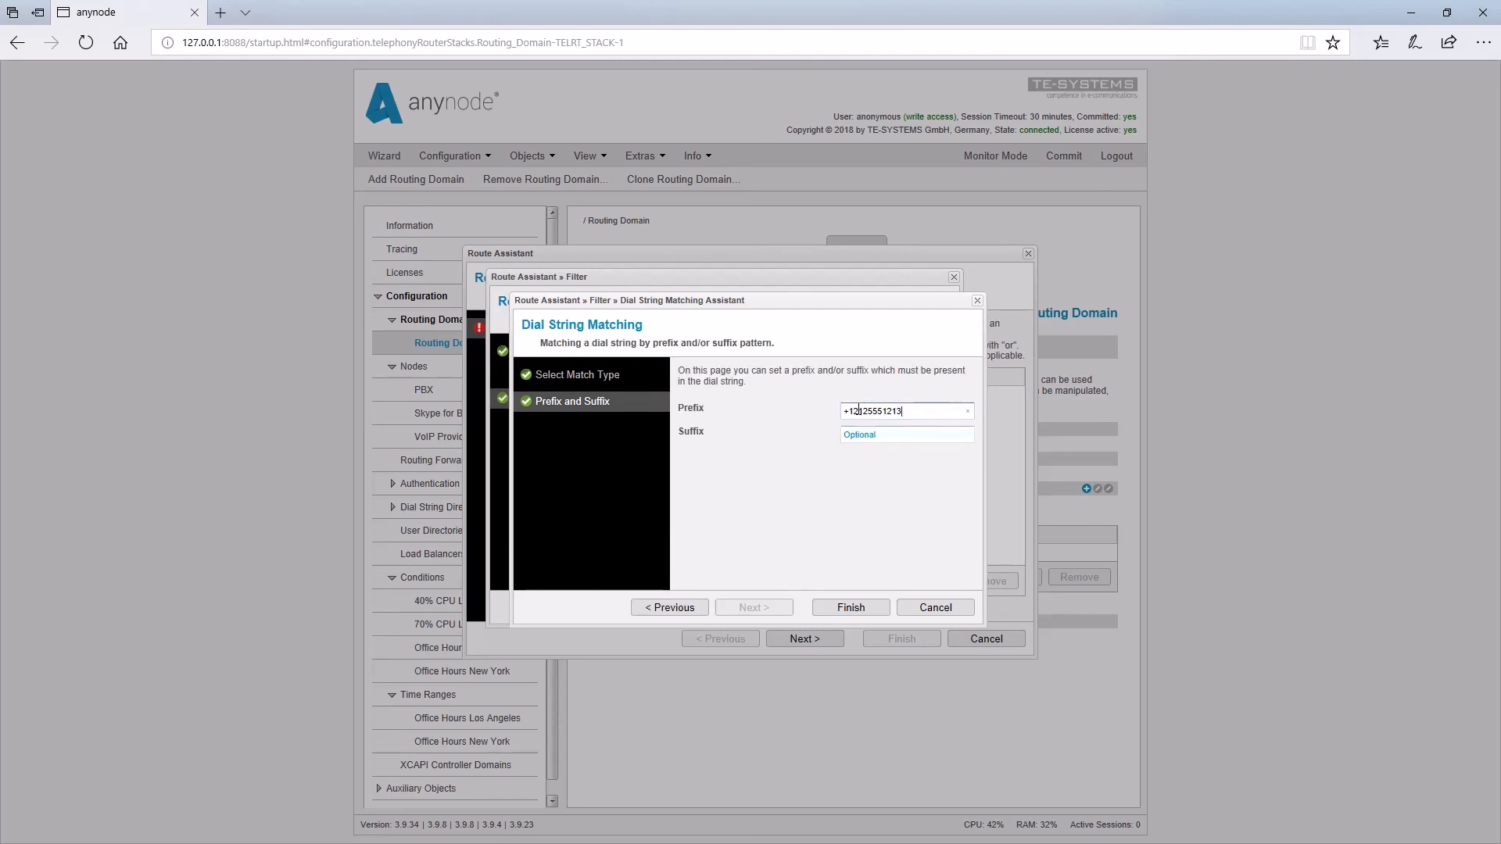
{"action": "left_click", "coordinate": [822, 607]}
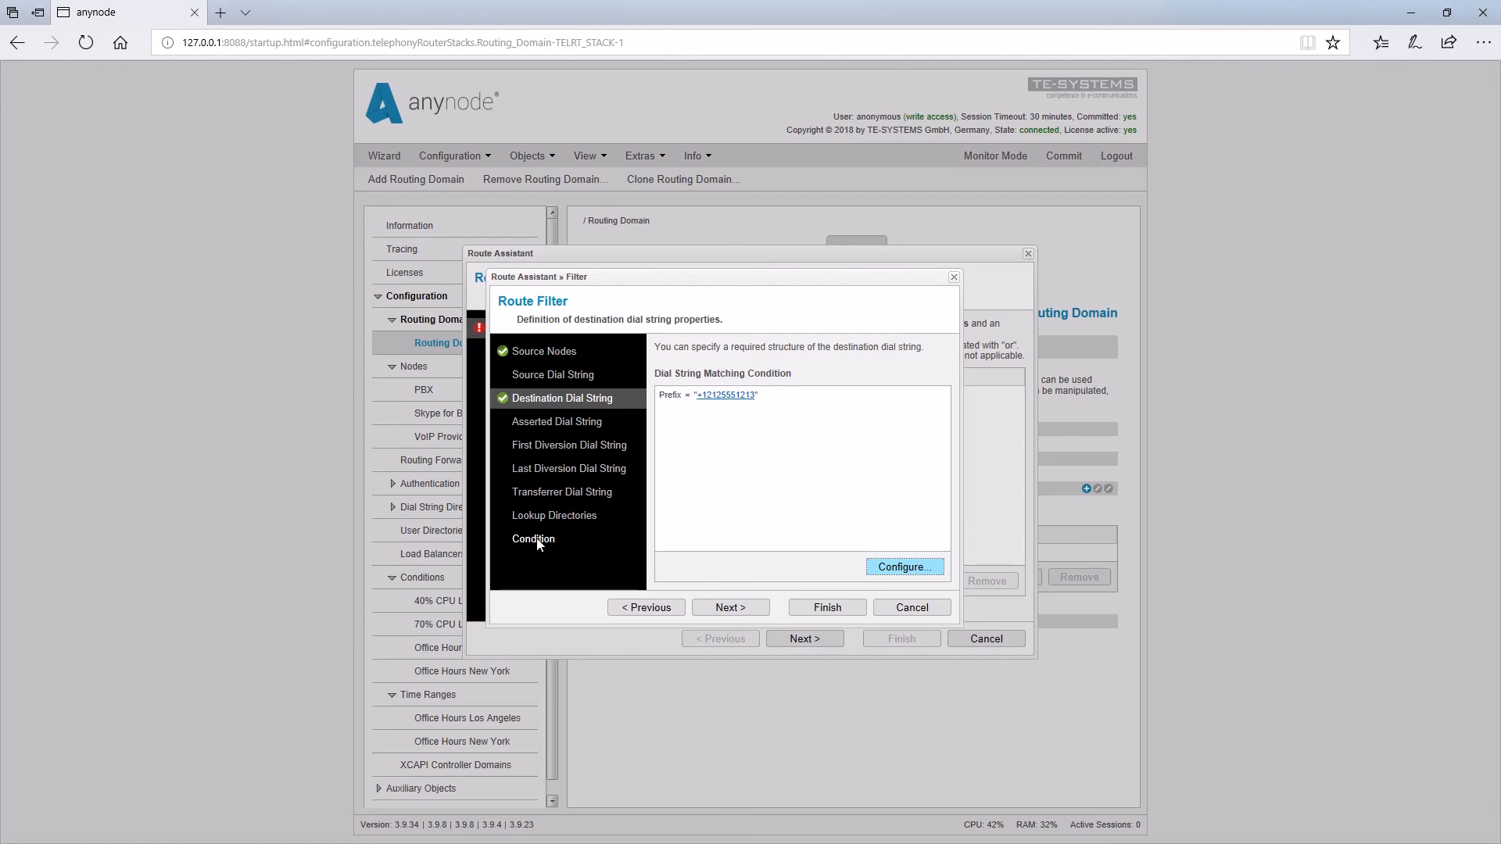
- Assign the Office Hours New York condition to the route filter and finish the filter
{"action": "left_click", "coordinate": [538, 539]}
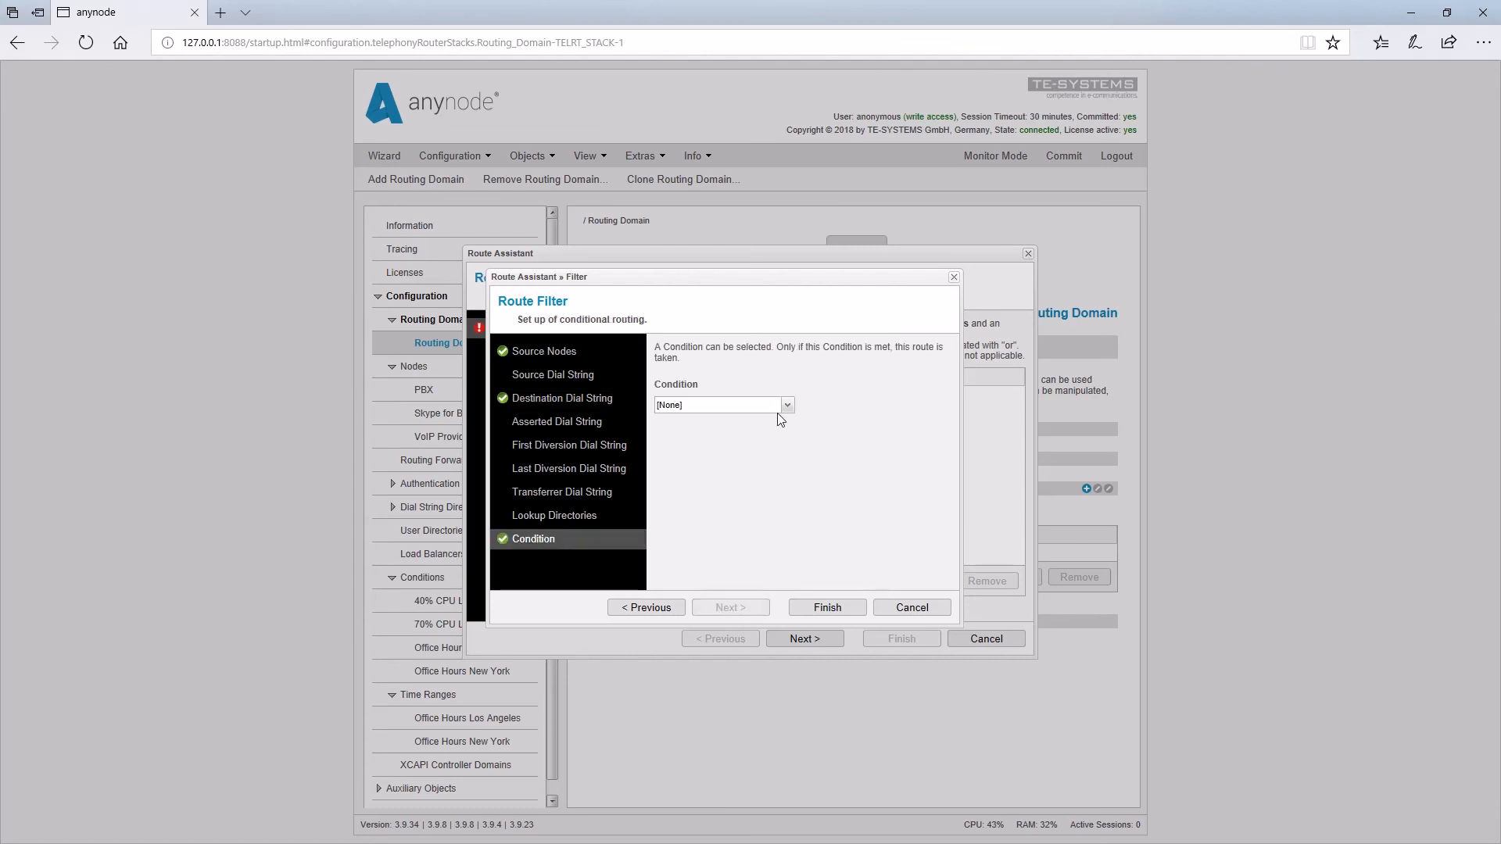
{"action": "left_click", "coordinate": [788, 406]}
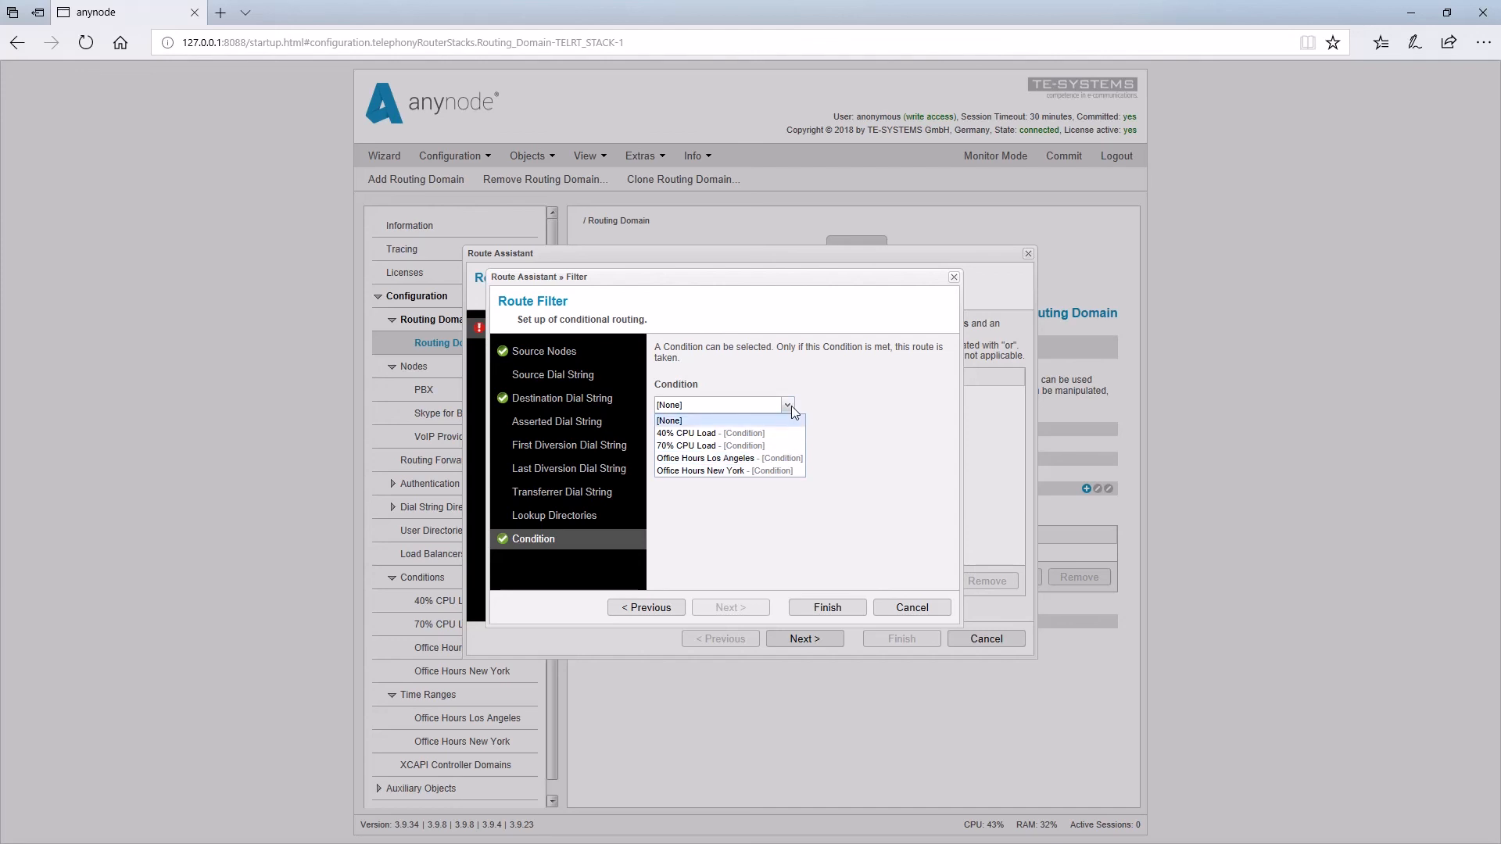
{"action": "left_click", "coordinate": [766, 471]}
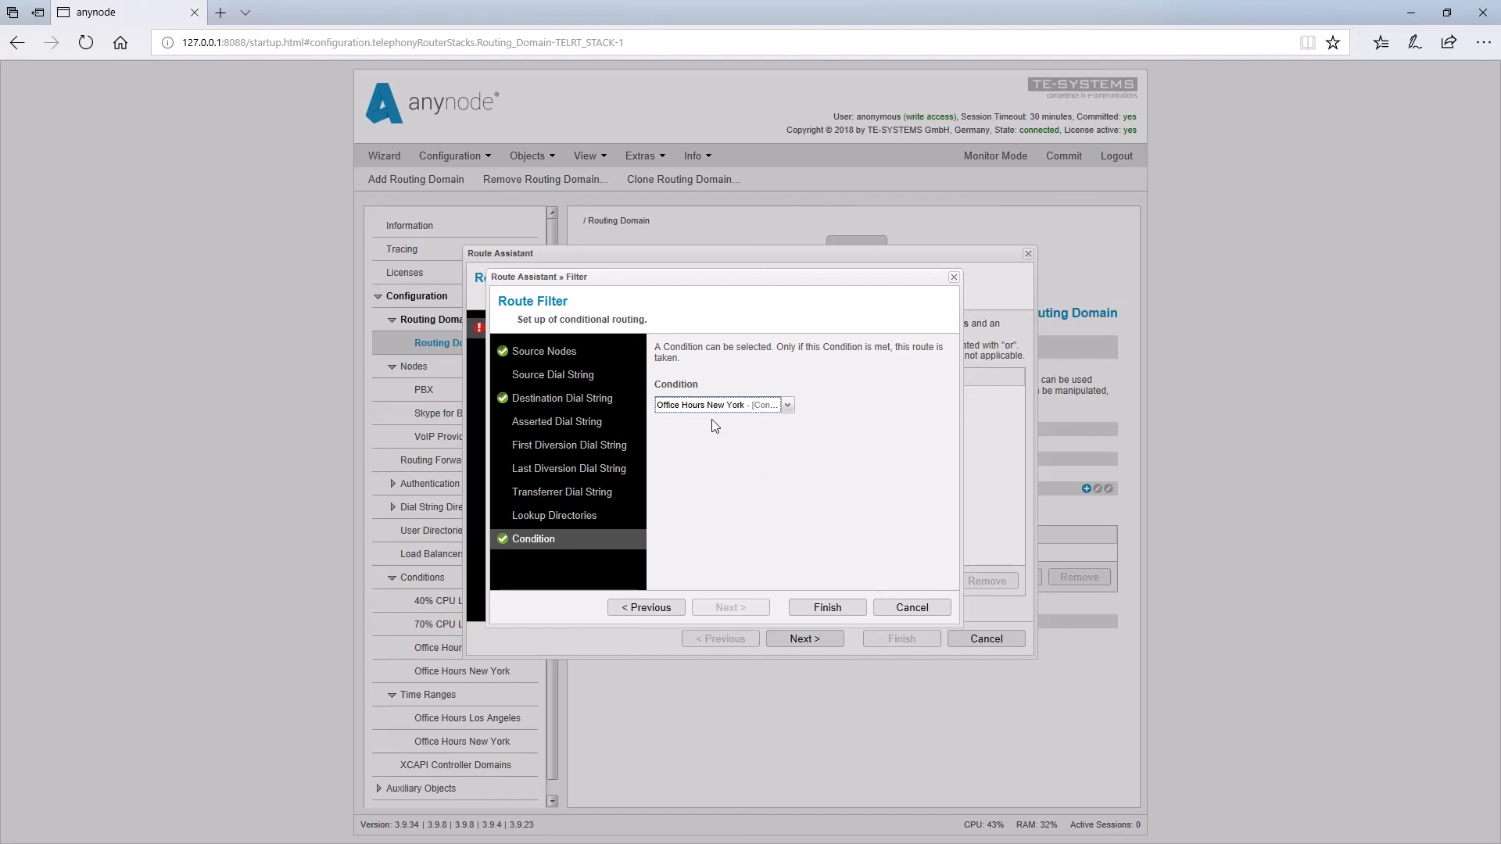
{"action": "left_click", "coordinate": [850, 615]}
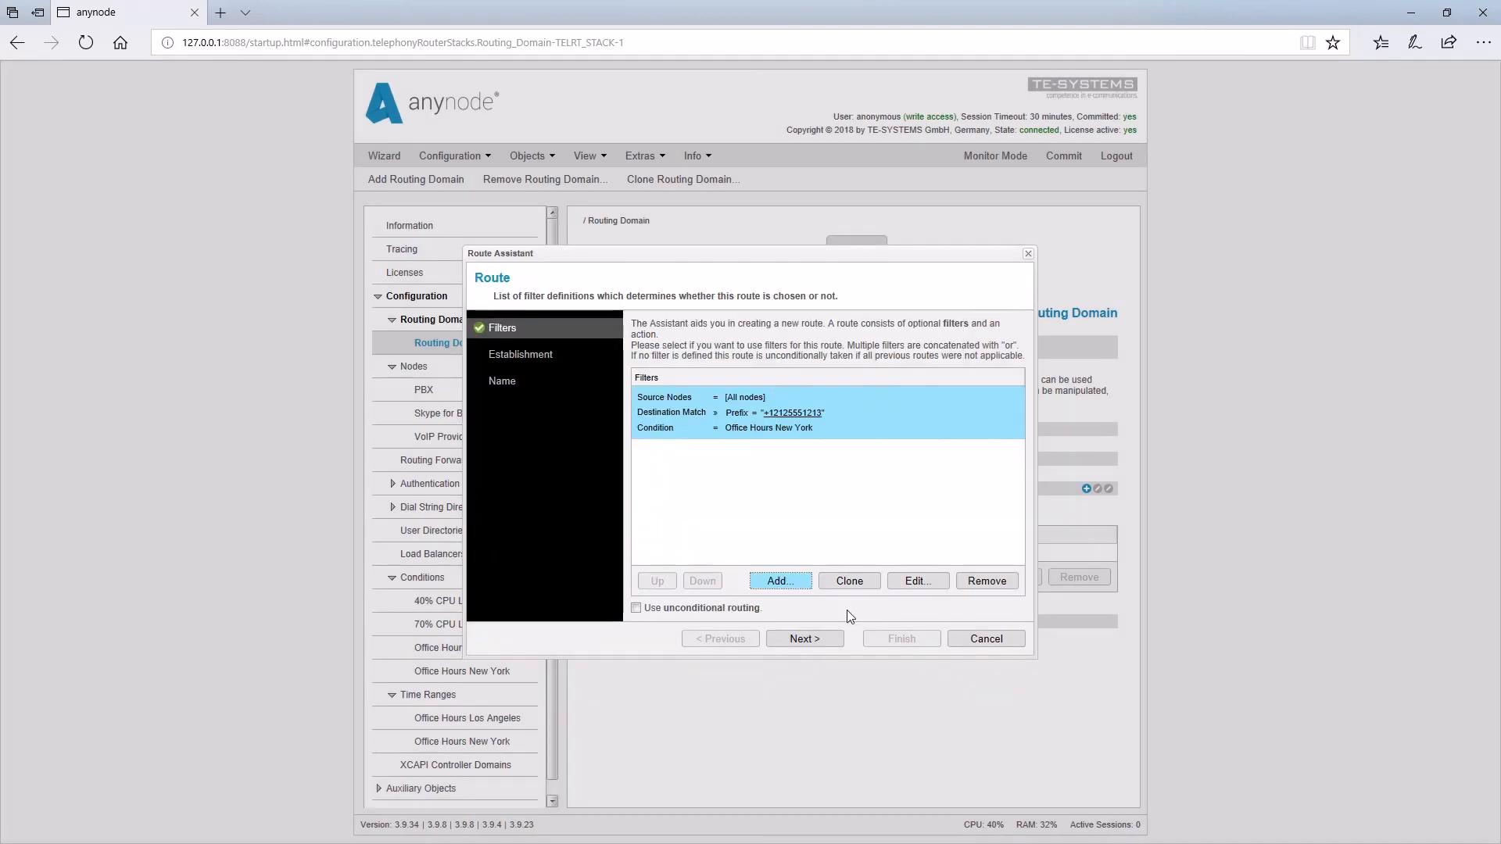
- Establish the route with the Route Call action and Skype for Business as destination node
{"action": "left_click", "coordinate": [814, 639]}
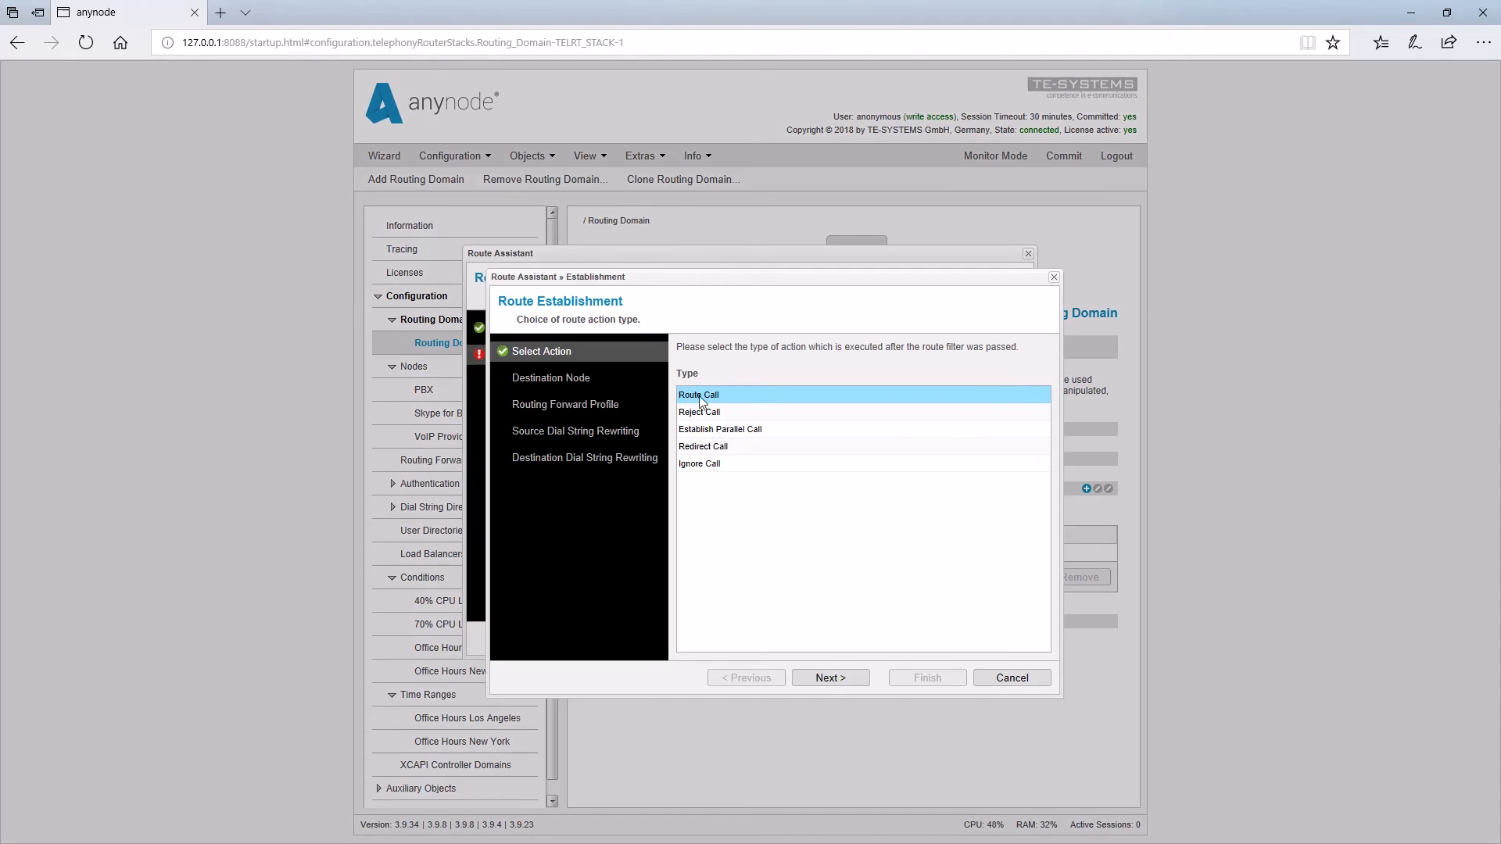
{"action": "left_click", "coordinate": [839, 673]}
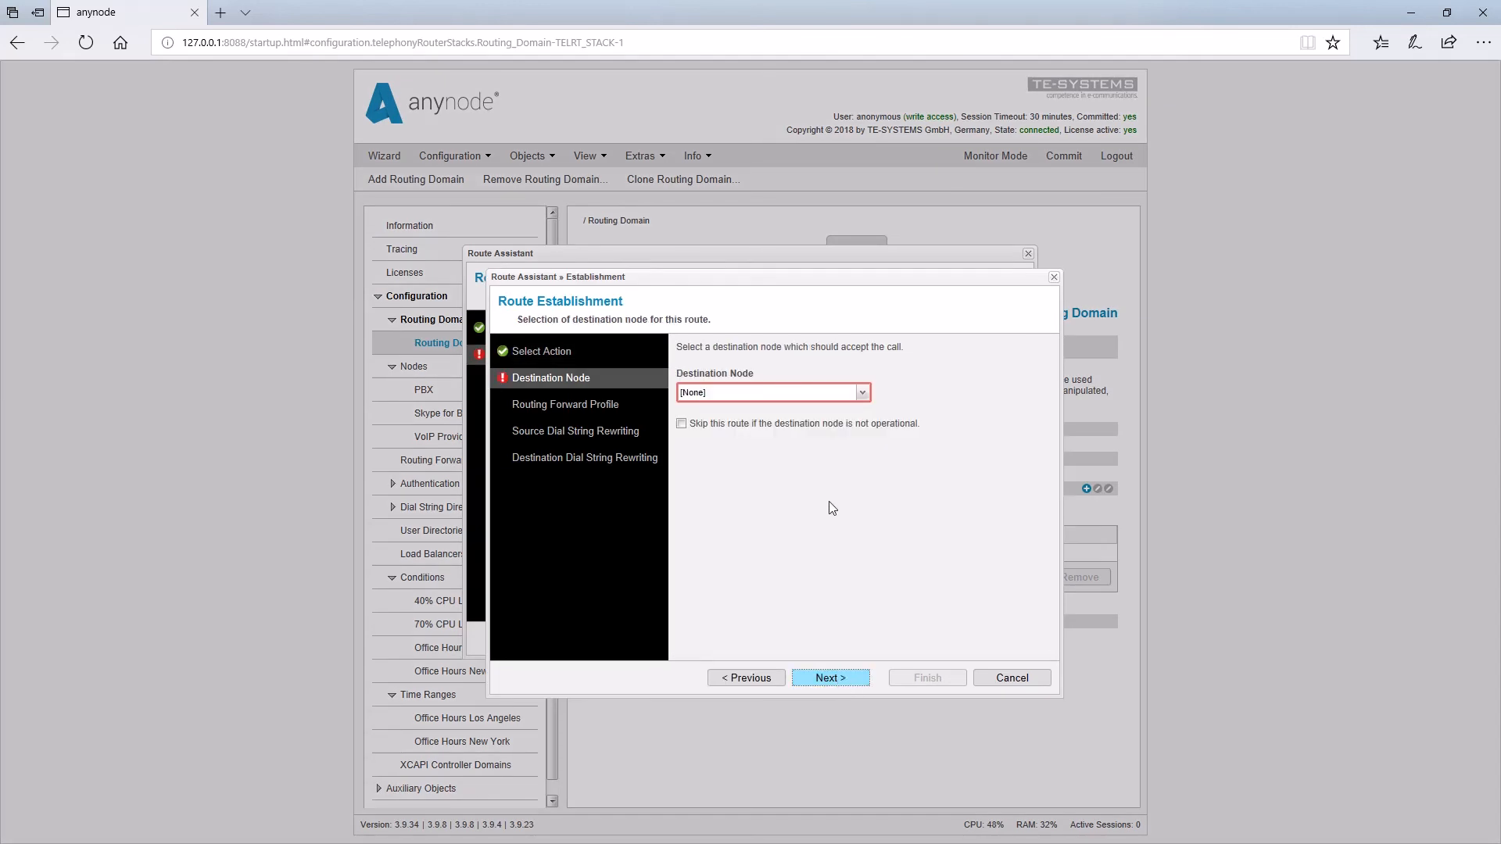
{"action": "left_click", "coordinate": [863, 396]}
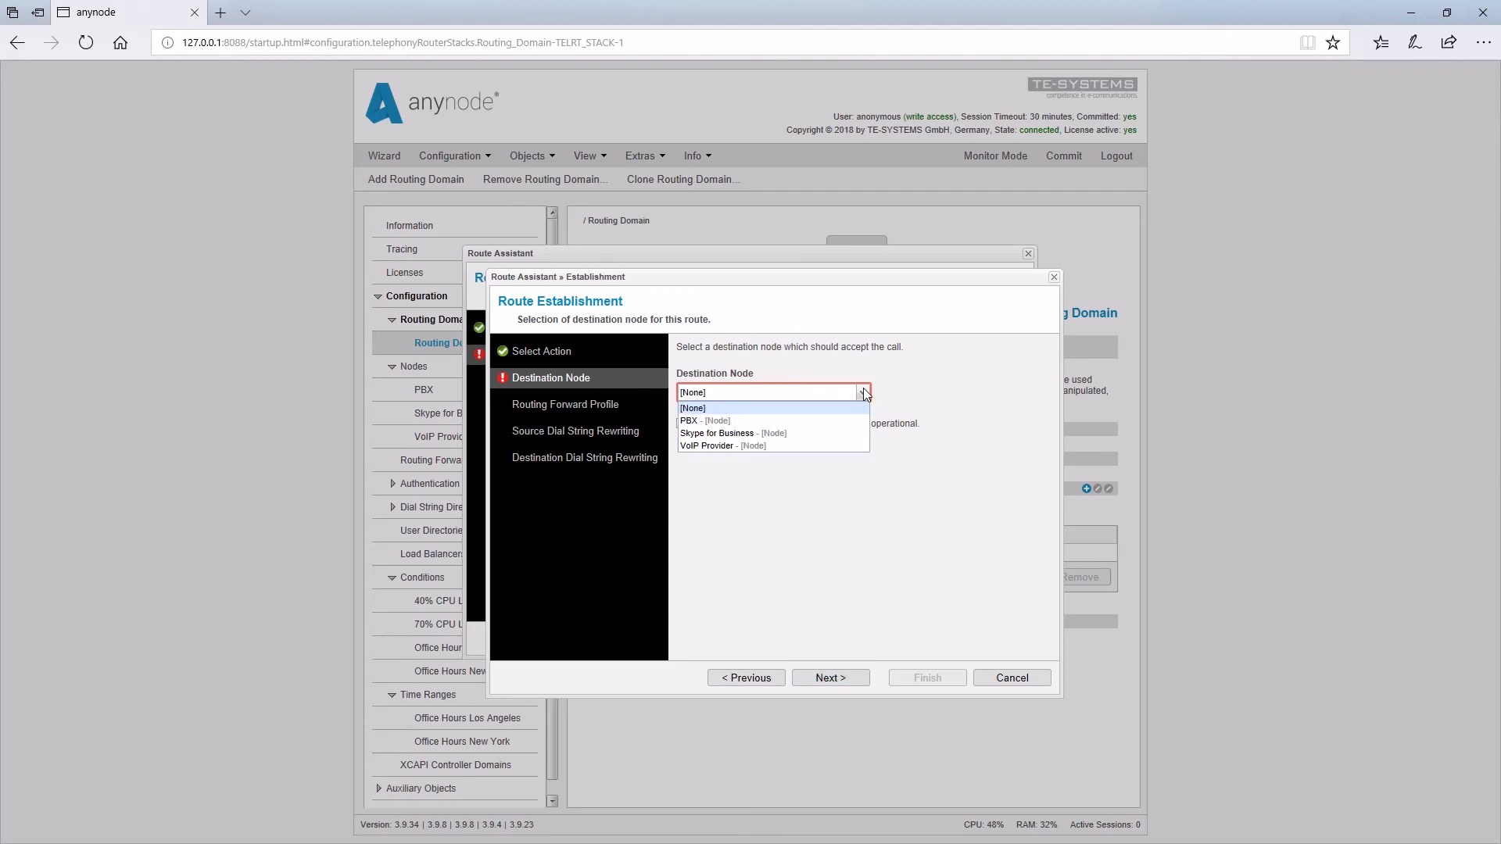
{"action": "left_click", "coordinate": [838, 434]}
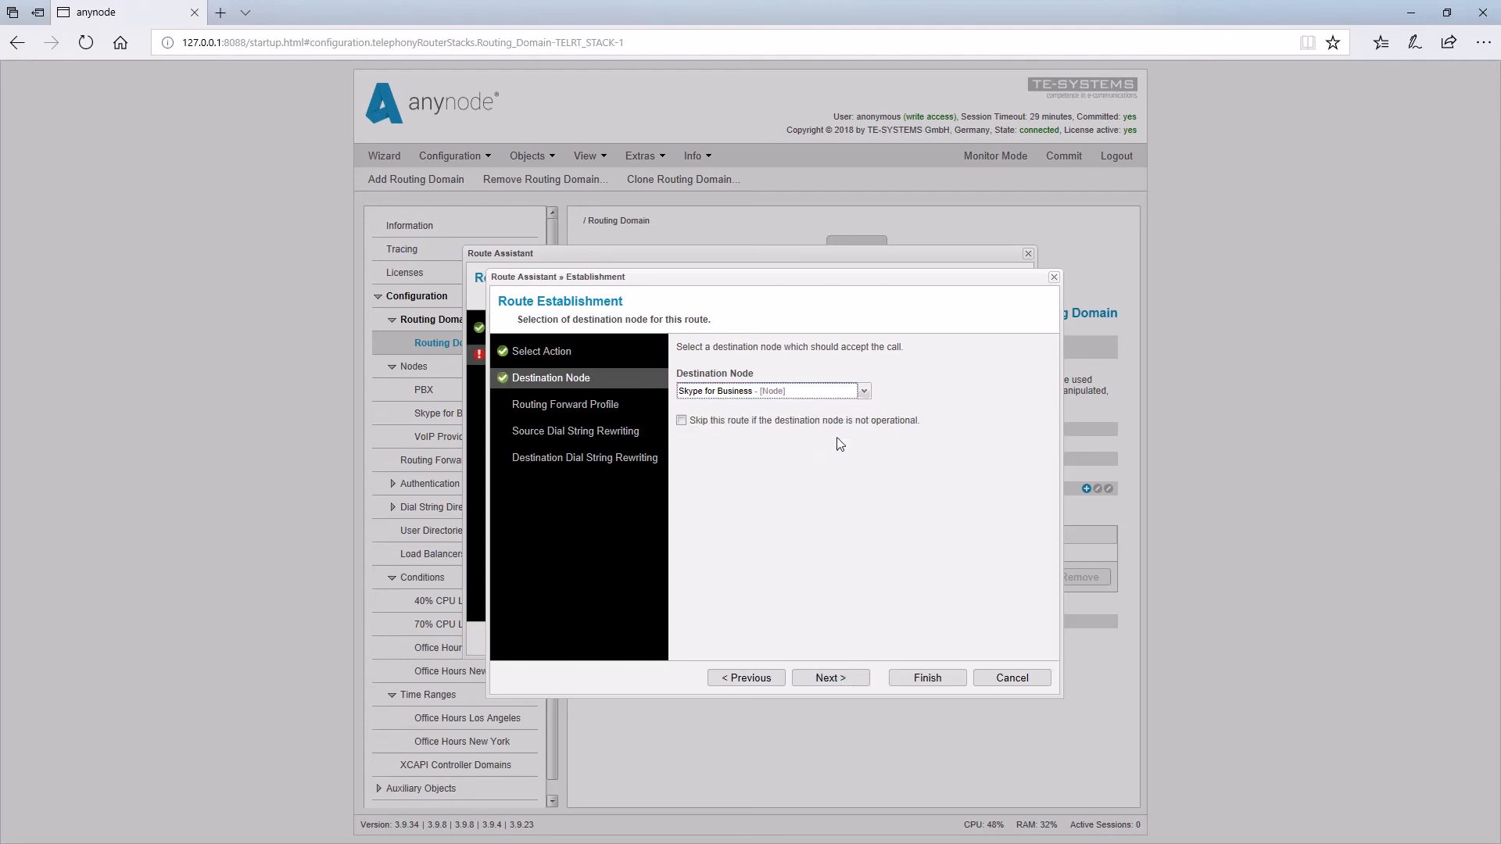
{"action": "left_click", "coordinate": [934, 677]}
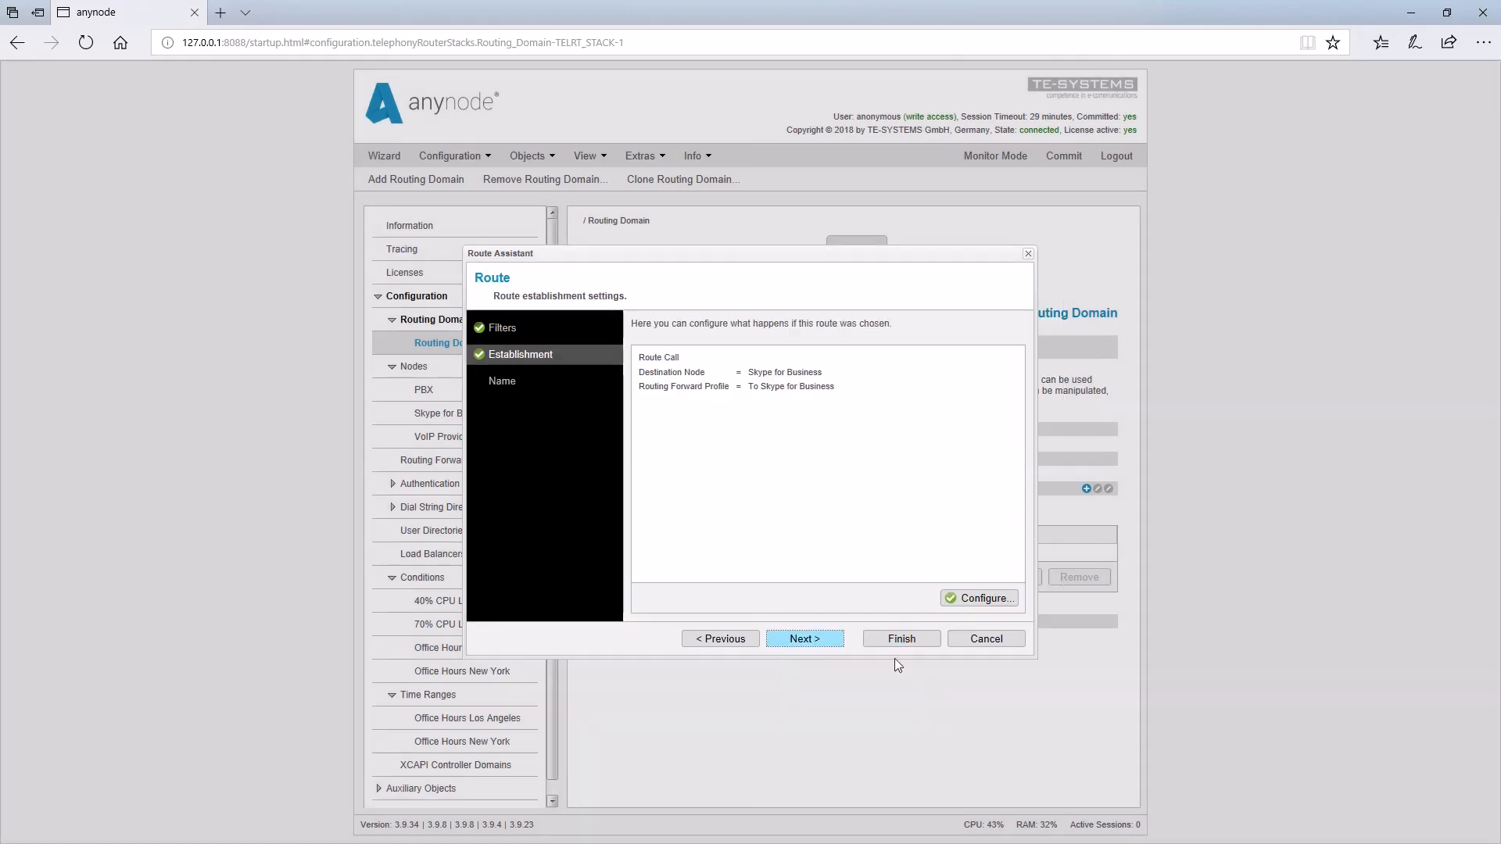
- Finish the route under the name To Skype for Business and commit the configuration
{"action": "left_click", "coordinate": [529, 379]}
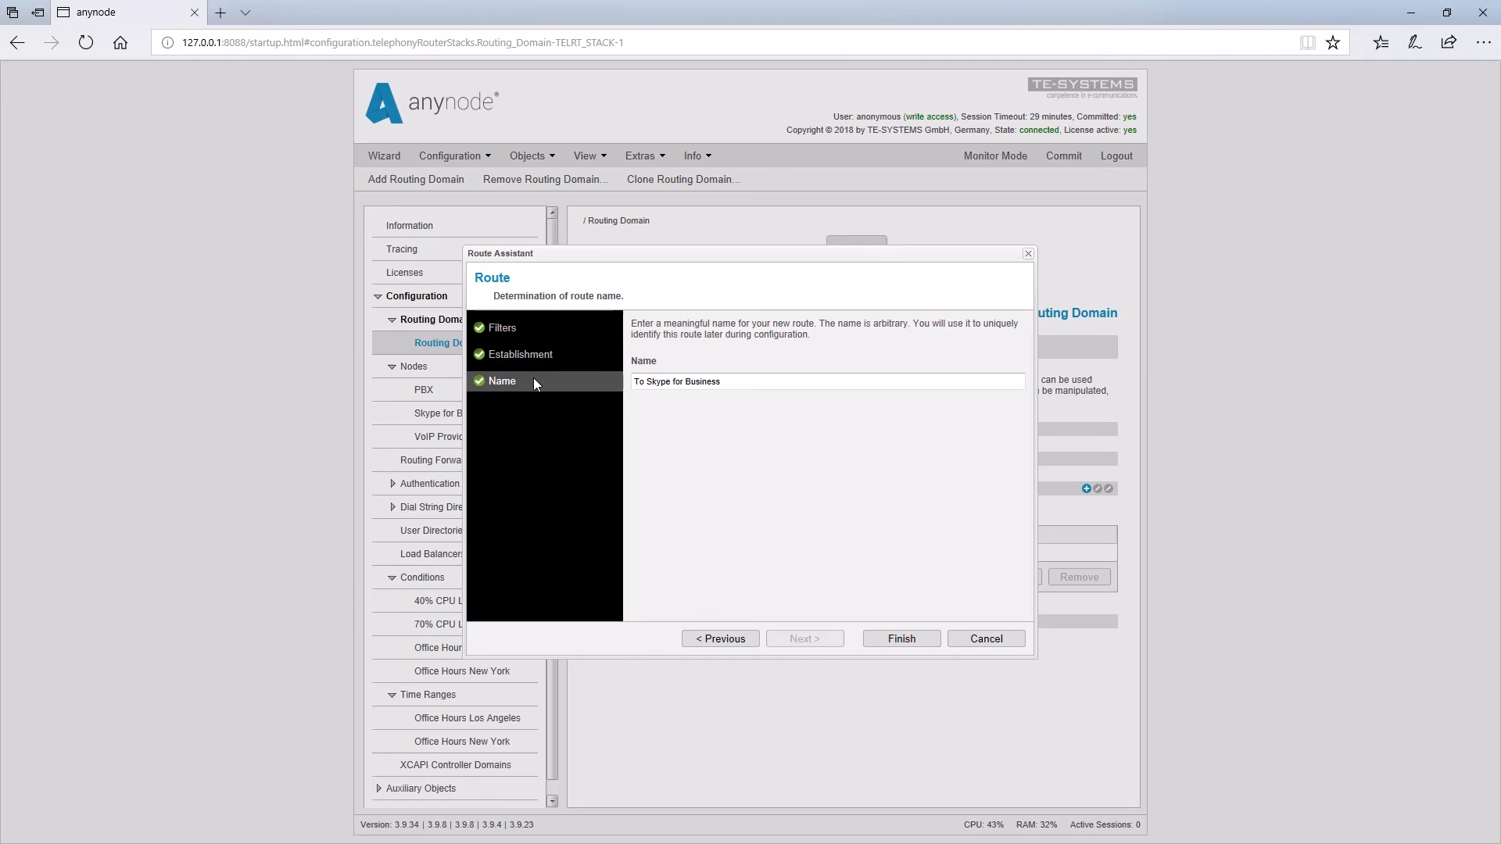
{"action": "left_click", "coordinate": [906, 640]}
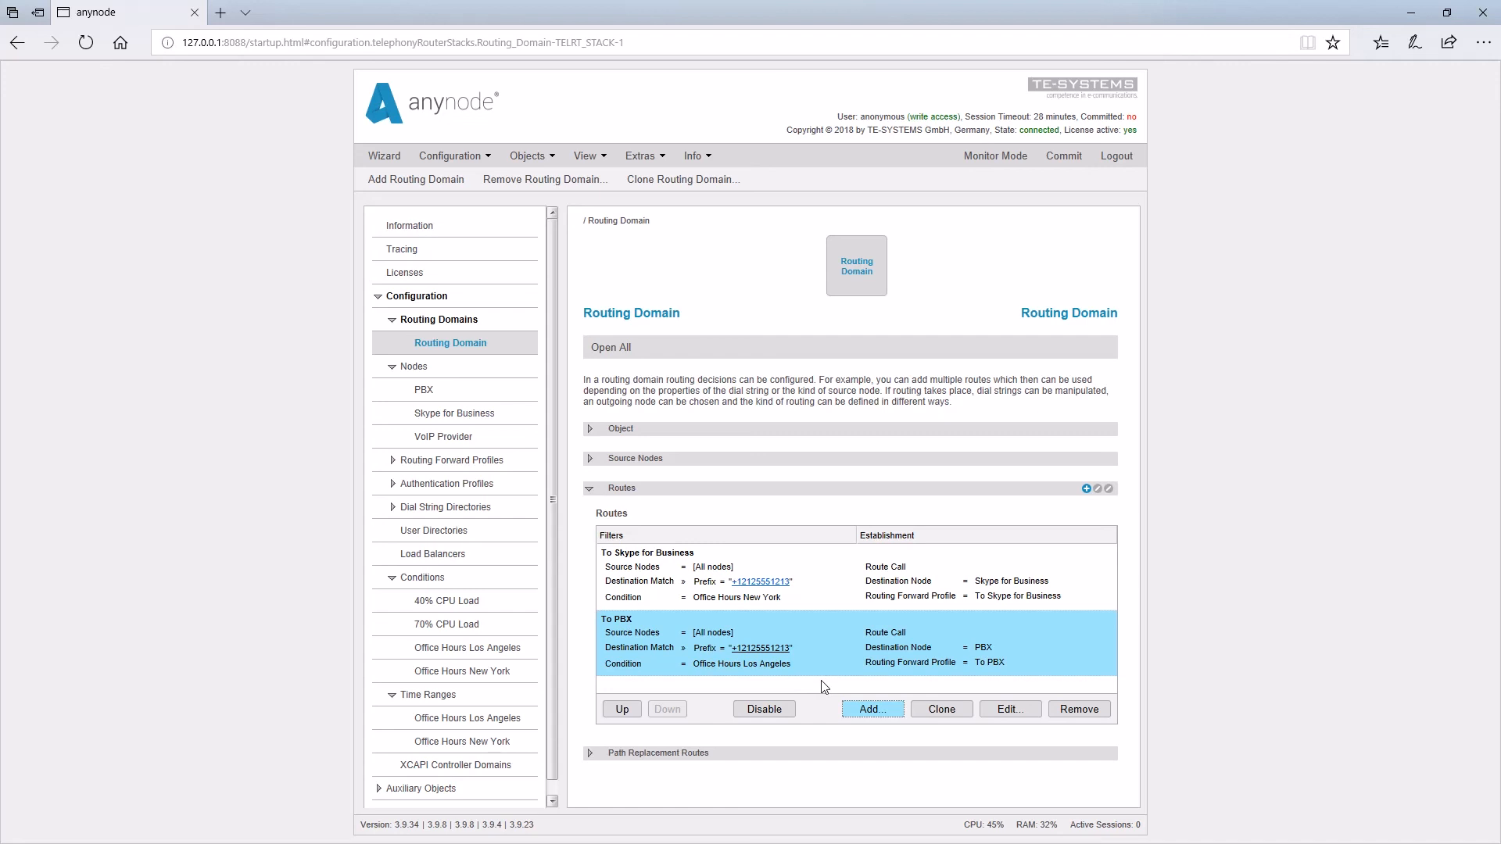
{"action": "left_click", "coordinate": [1076, 159]}
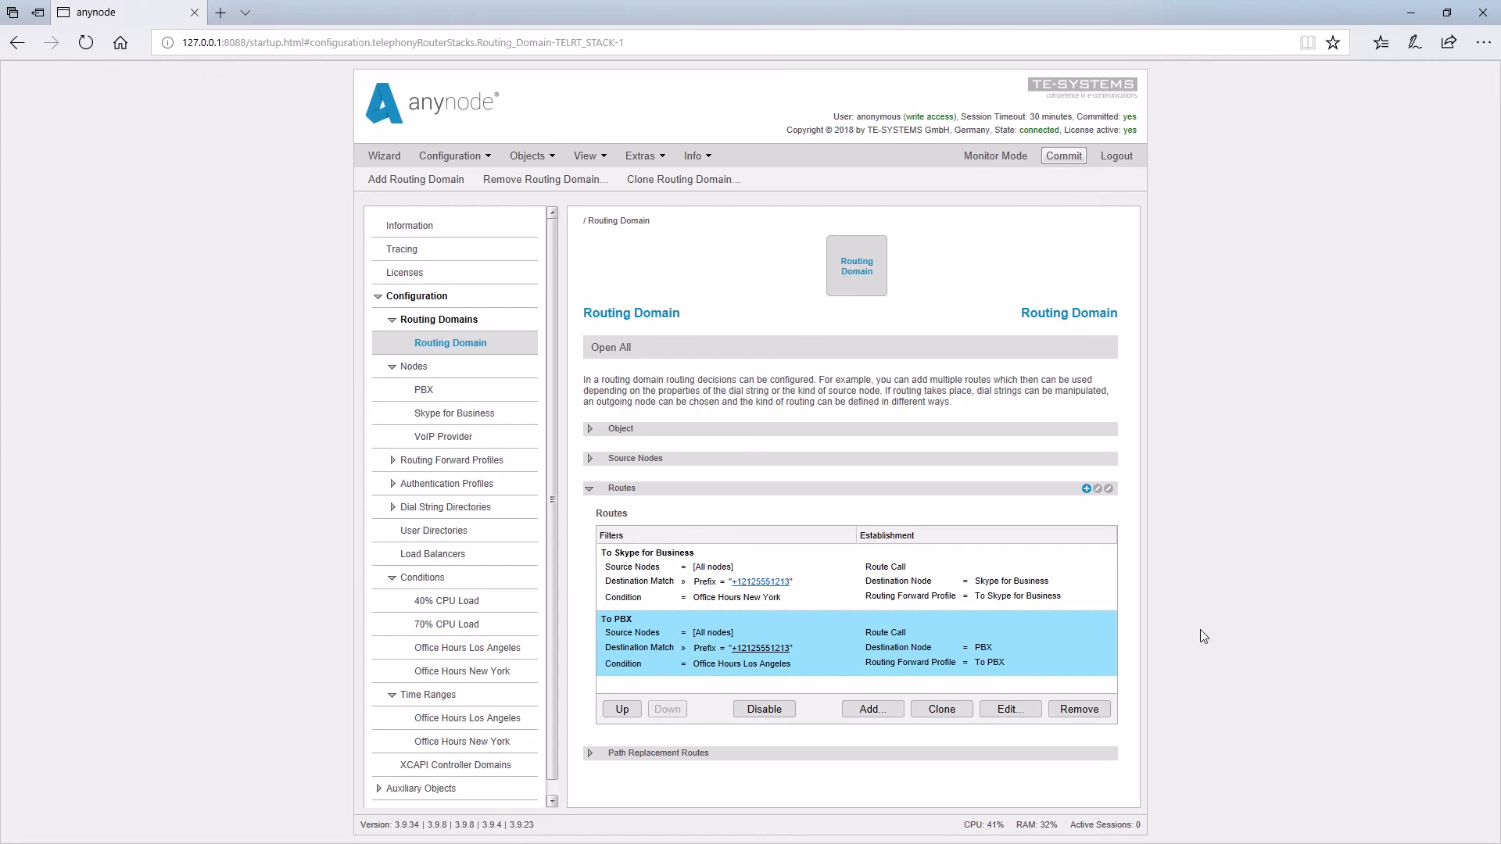